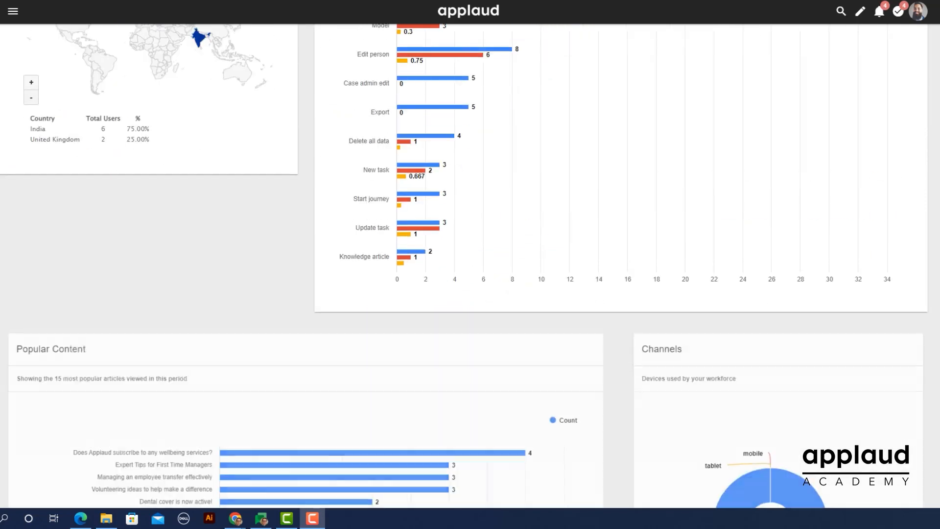
{"action": "scroll", "coordinate": [464, 266], "scroll_direction": "down", "scroll_amount": 3}
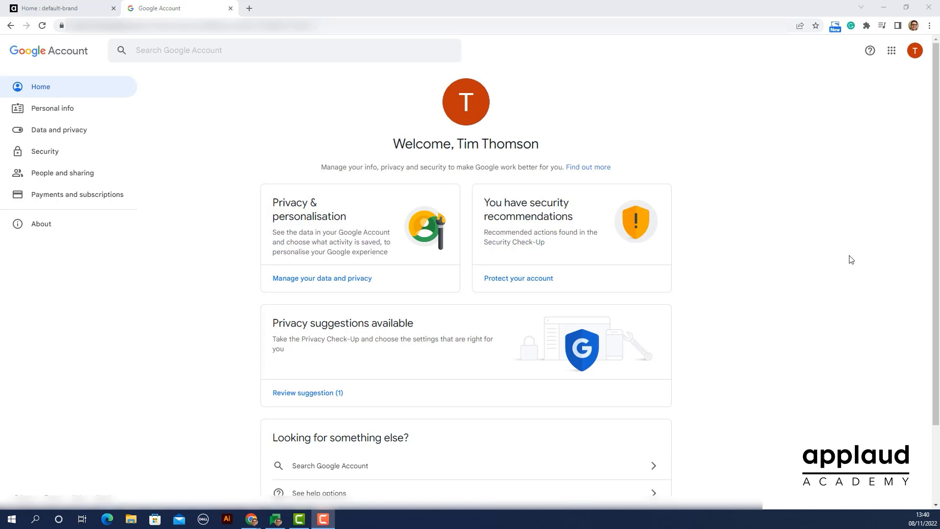
{"action": "scroll", "coordinate": [852, 259], "scroll_direction": "down", "scroll_amount": 2}
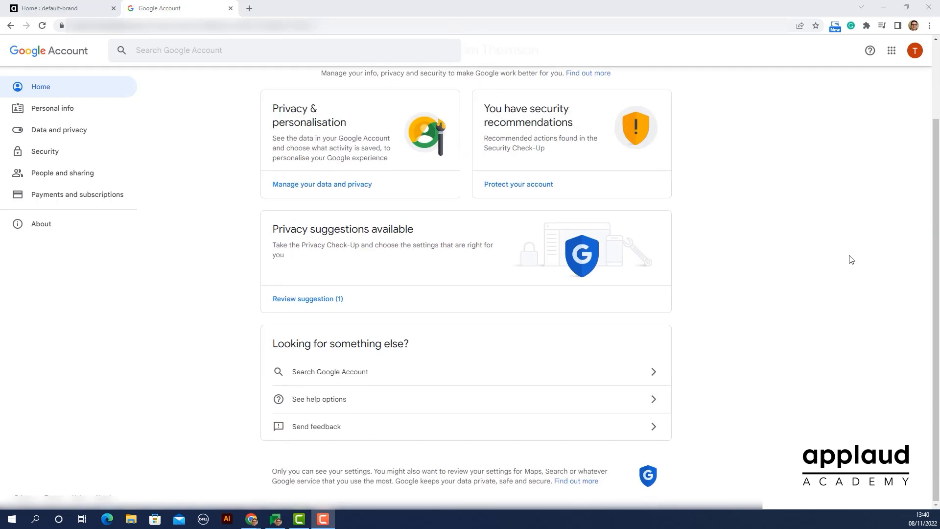
{"action": "scroll", "coordinate": [851, 260], "scroll_direction": "up", "scroll_amount": 2}
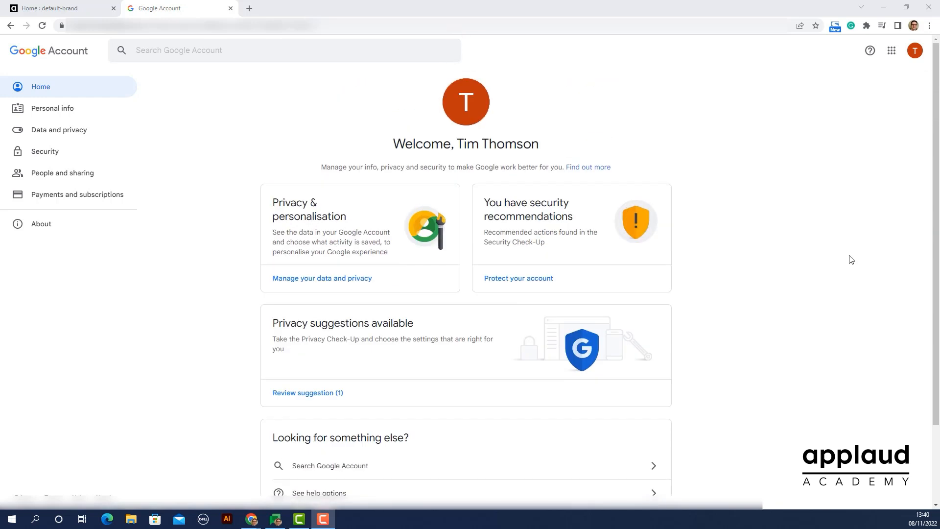
{"action": "left_click", "coordinate": [889, 53]}
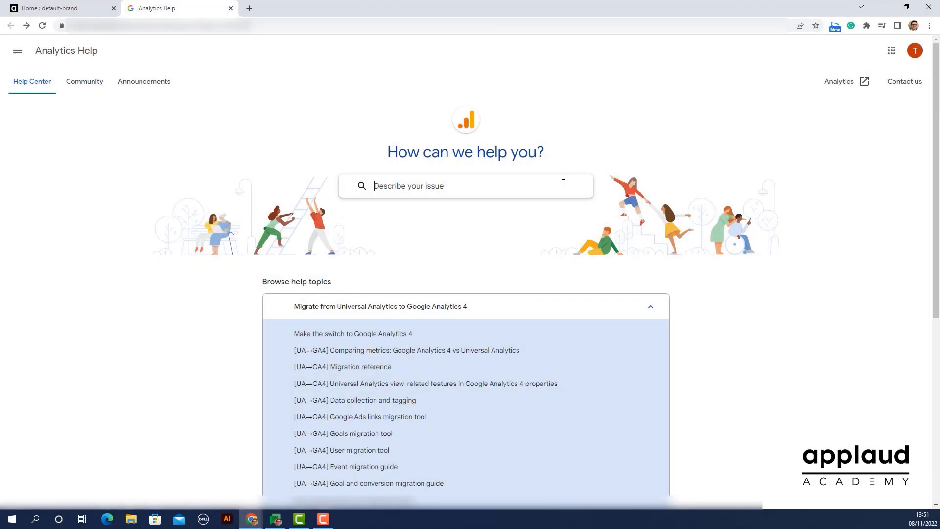
Search Analytics Help for "Set up analytics" and read the GA4 article on setting up Analytics for a website and/or app
{"action": "type", "text": "Set up analytics"}
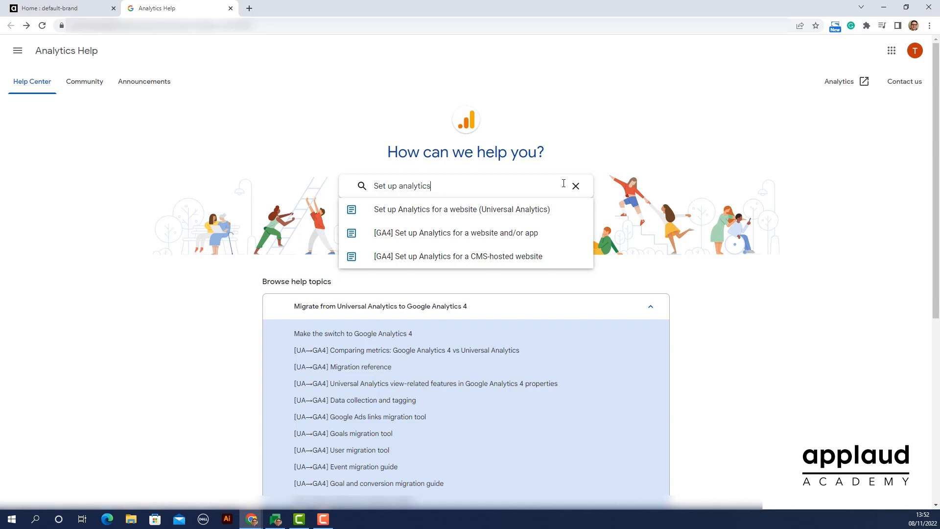
{"action": "left_click", "coordinate": [526, 233]}
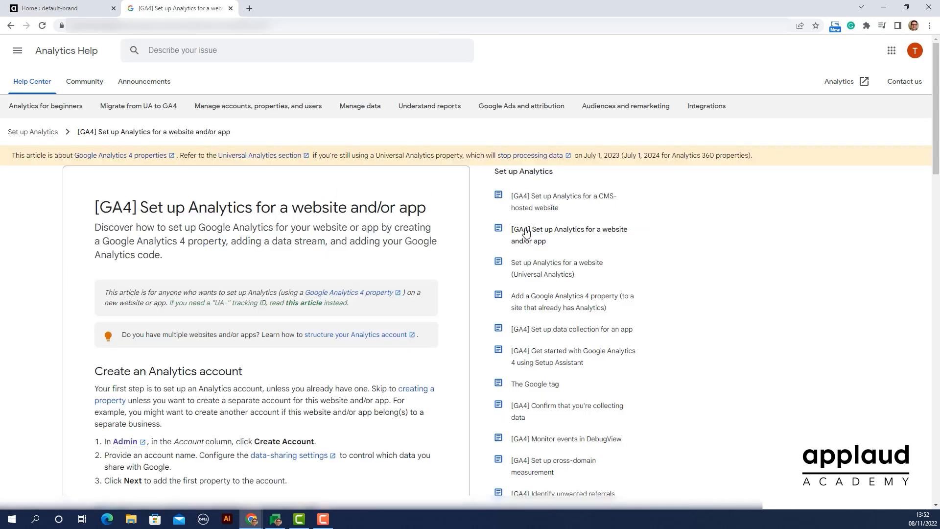
{"action": "scroll", "coordinate": [462, 223], "scroll_direction": "down", "scroll_amount": 5}
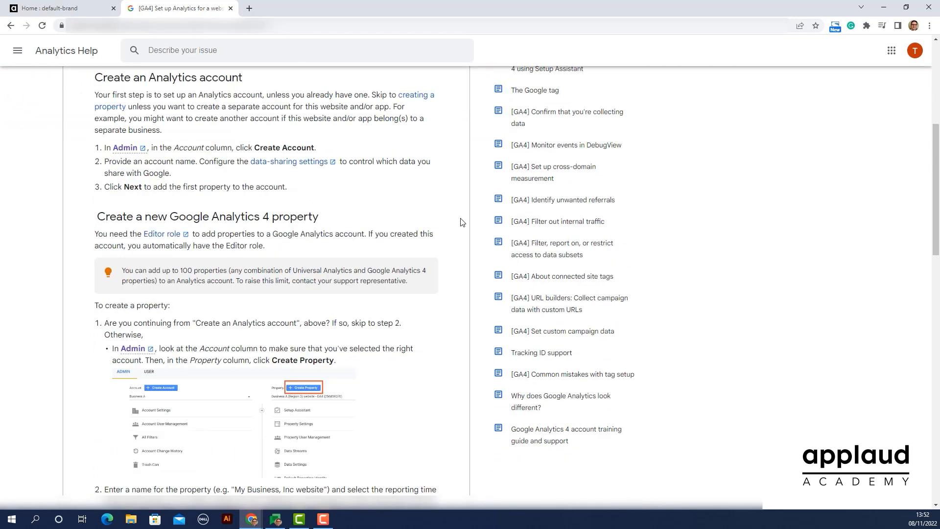
{"action": "scroll", "coordinate": [460, 222], "scroll_direction": "down", "scroll_amount": 5}
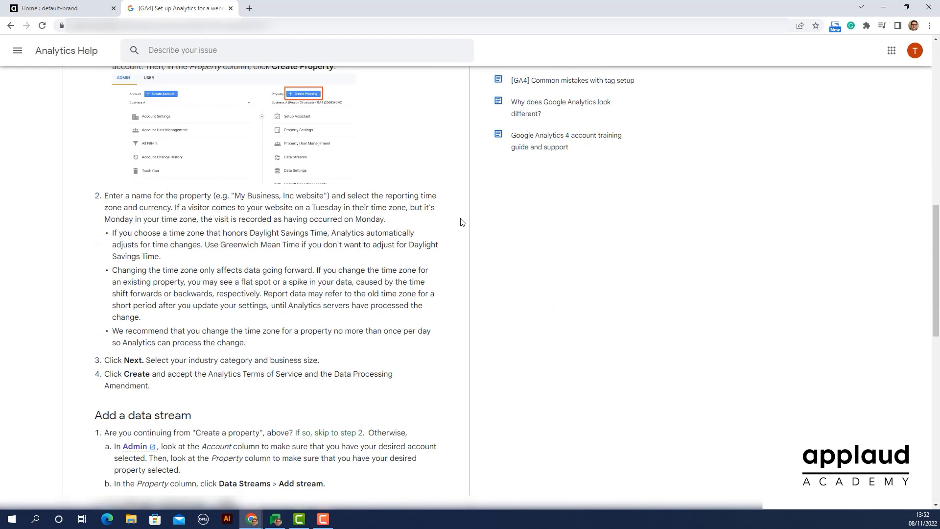
{"action": "scroll", "coordinate": [461, 222], "scroll_direction": "down", "scroll_amount": 5}
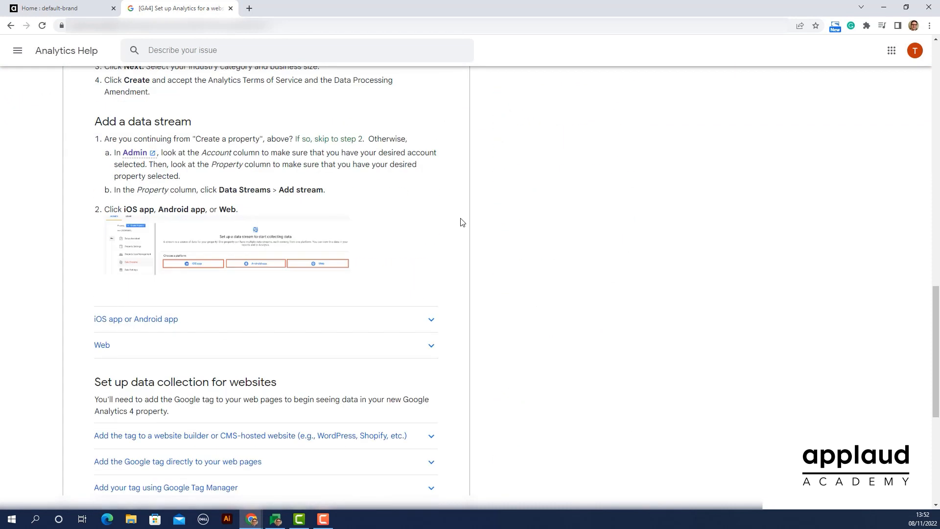
{"action": "scroll", "coordinate": [461, 222], "scroll_direction": "down", "scroll_amount": 5}
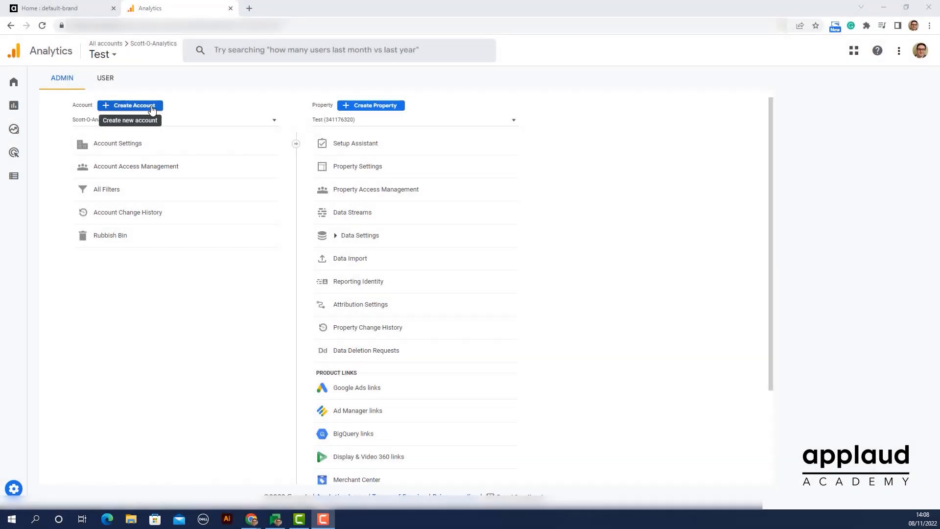
Create a new Google Analytics account, enter the account name and continue to the property setup
{"action": "left_click", "coordinate": [142, 104]}
{"action": "left_click", "coordinate": [194, 206]}
{"action": "type", "text": "Tim-T-Analytics"}
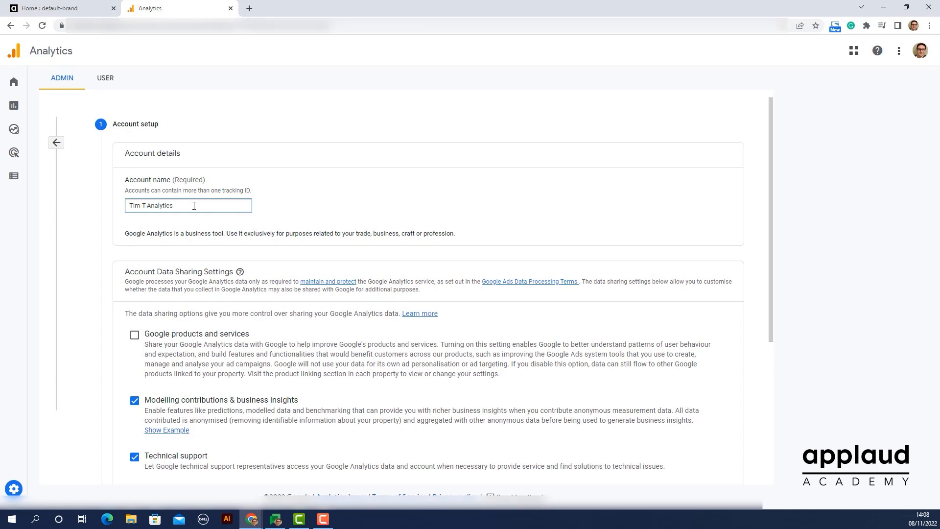
{"action": "scroll", "coordinate": [194, 206], "scroll_direction": "down", "scroll_amount": 5}
{"action": "left_click", "coordinate": [130, 422]}
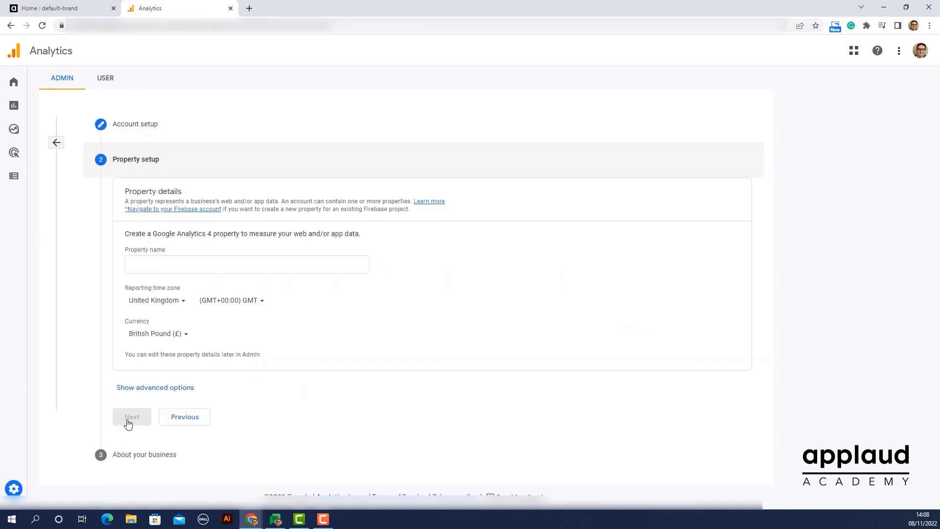
Name the Google Analytics 4 property Applaud and continue to the business information
{"action": "left_click", "coordinate": [180, 264]}
{"action": "type", "text": "applaud"}
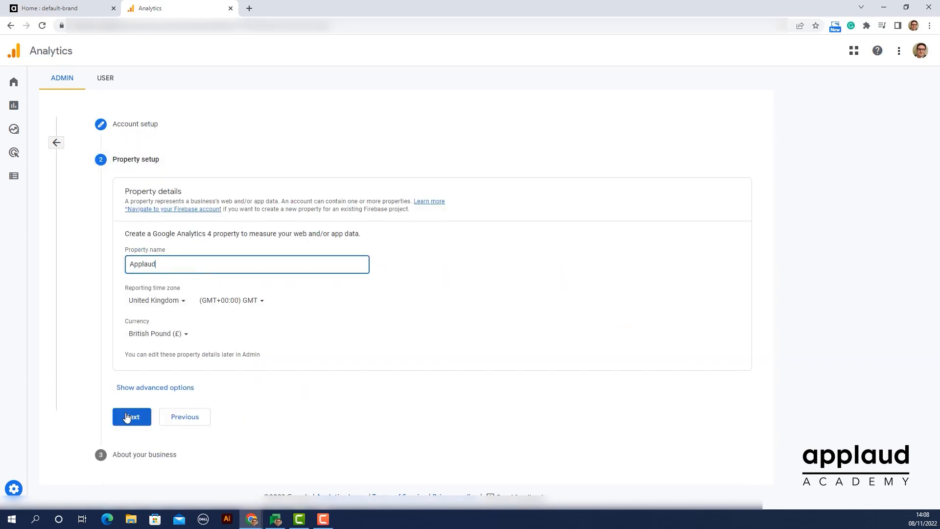
{"action": "left_click", "coordinate": [130, 417]}
Set the business size to Medium, choose measuring customer engagement with the site or app, and submit the account for creation
{"action": "left_click", "coordinate": [130, 334]}
{"action": "scroll", "coordinate": [140, 335], "scroll_direction": "down", "scroll_amount": 2}
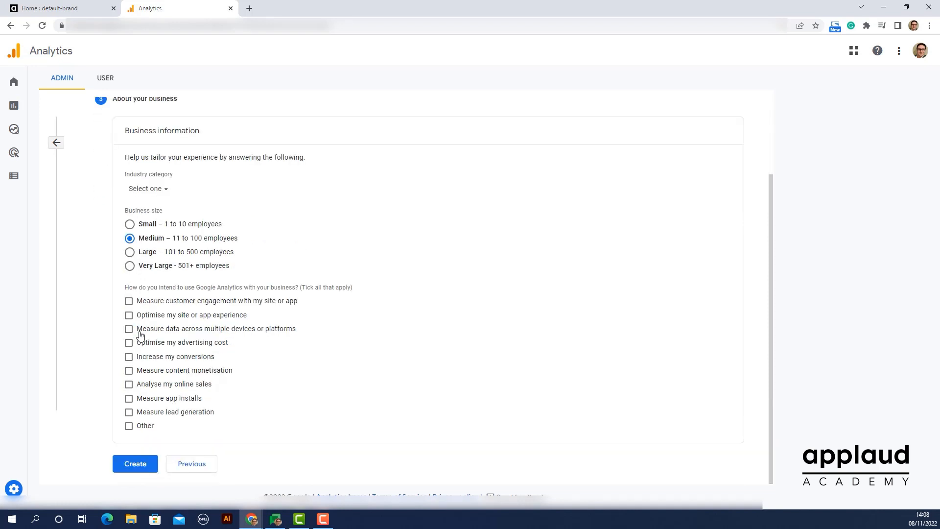
{"action": "left_click", "coordinate": [146, 460]}
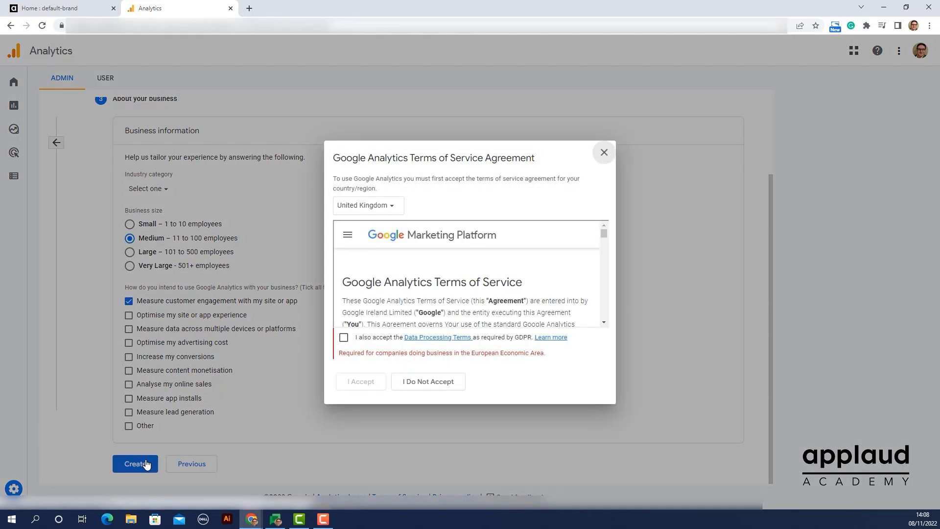
Review the United Kingdom terms of service and accept them together with the GDPR Data Processing Terms
{"action": "scroll", "coordinate": [347, 301], "scroll_direction": "down", "scroll_amount": 5}
{"action": "scroll", "coordinate": [346, 301], "scroll_direction": "down", "scroll_amount": 20}
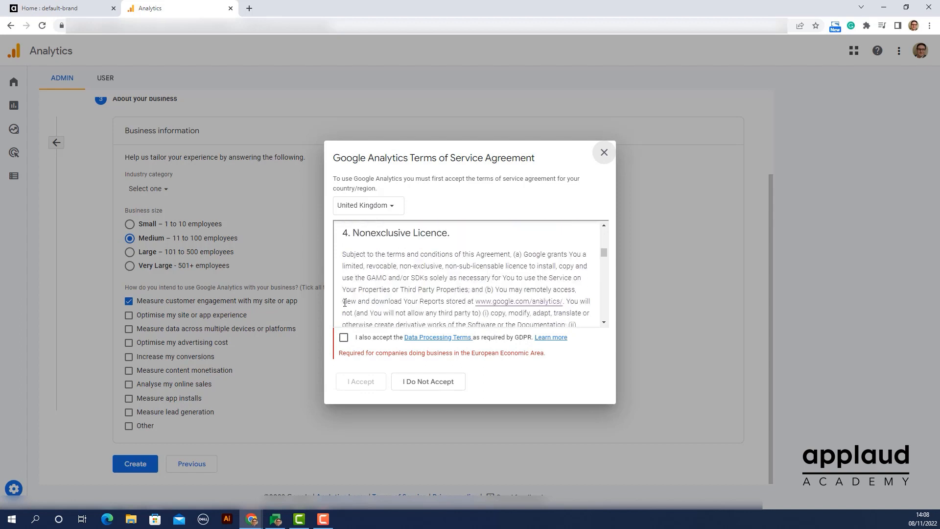
{"action": "scroll", "coordinate": [339, 309], "scroll_direction": "down", "scroll_amount": 3}
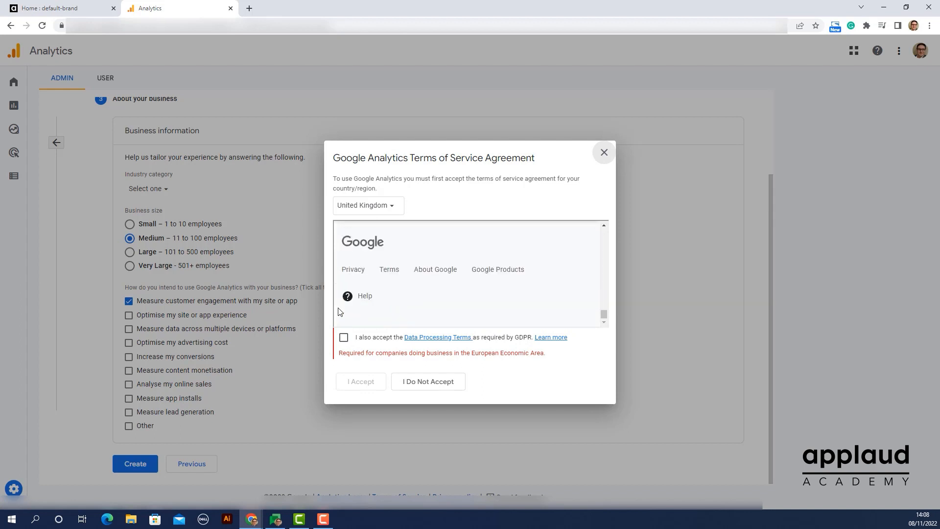
{"action": "left_click", "coordinate": [343, 337]}
{"action": "left_click", "coordinate": [361, 381]}
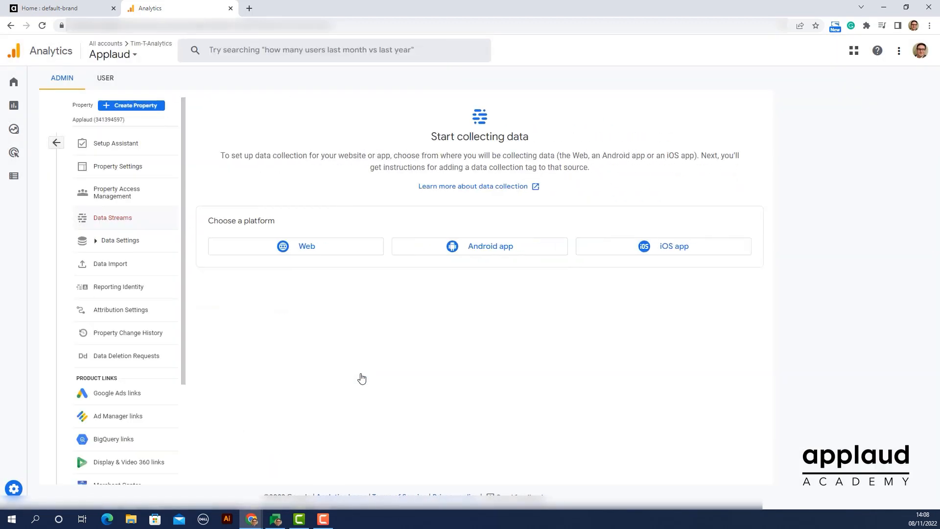
Start a web data stream and copy the Applaud home page's address into its website URL
{"action": "left_click", "coordinate": [315, 247]}
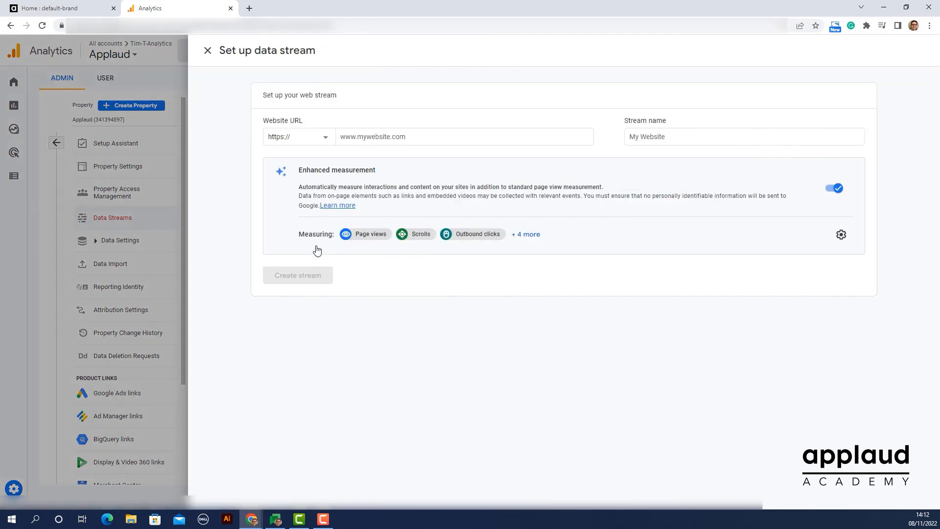
{"action": "left_click", "coordinate": [59, 8]}
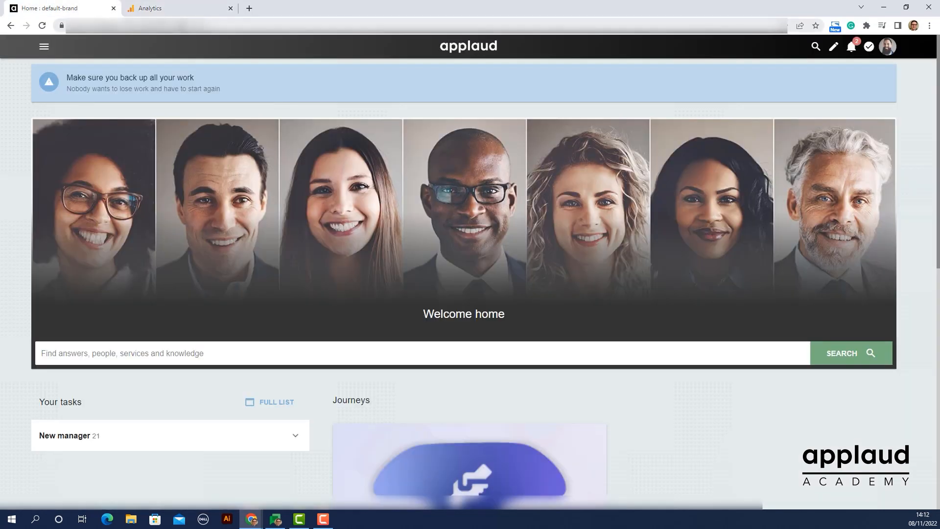
{"action": "left_click", "coordinate": [201, 25]}
{"action": "right_click", "coordinate": [197, 26]}
{"action": "left_click", "coordinate": [220, 81]}
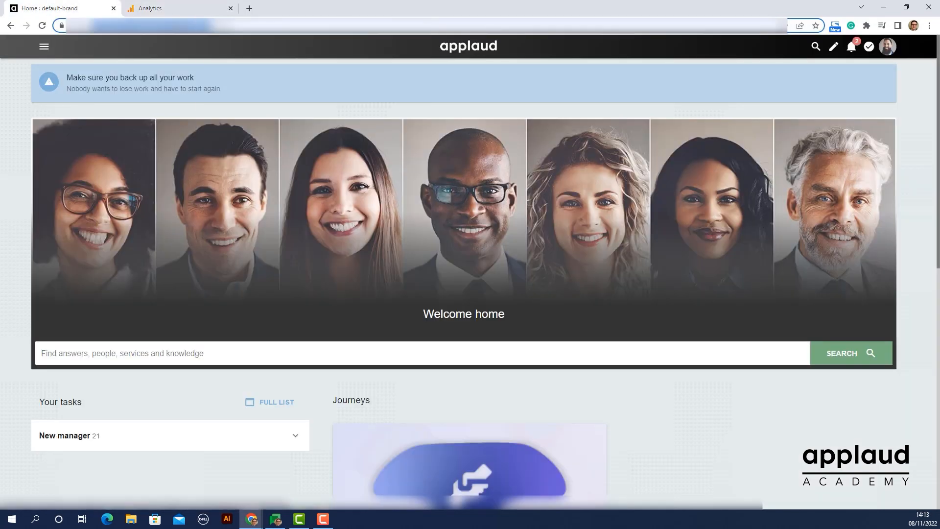
{"action": "left_click", "coordinate": [166, 8]}
{"action": "left_click", "coordinate": [376, 138]}
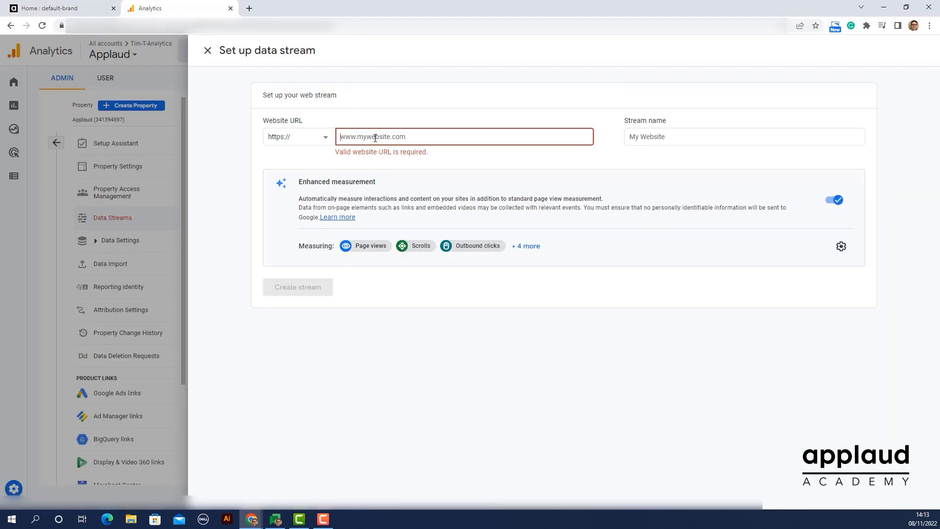
{"action": "key", "text": "ctrl+v"}
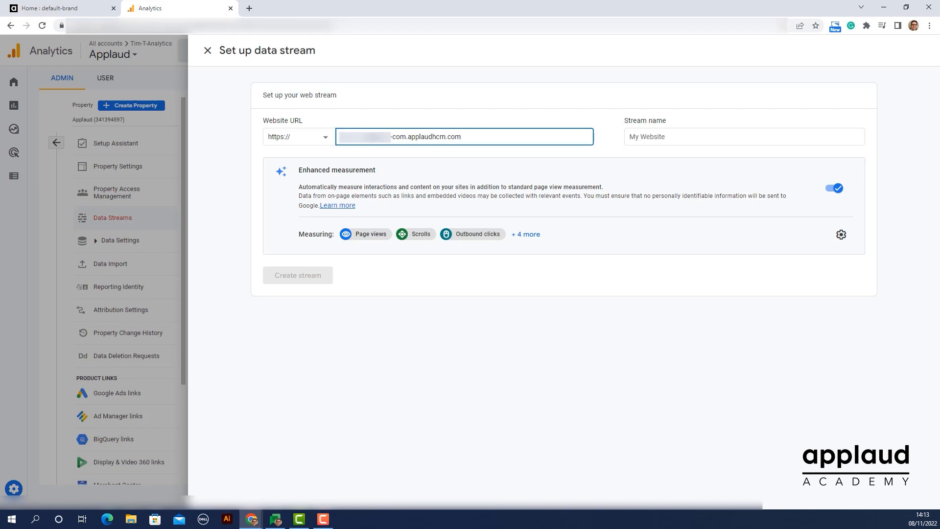
Enter the tenant's name as the stream name, turn off enhanced measurement and create the stream
{"action": "left_click", "coordinate": [653, 137]}
{"action": "type", "text": "Tim - tenant"}
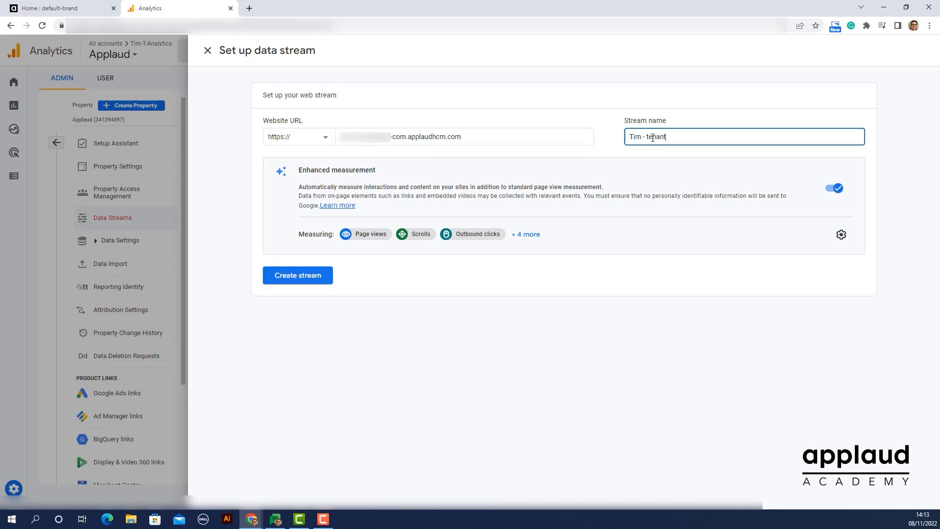
{"action": "left_click", "coordinate": [832, 191]}
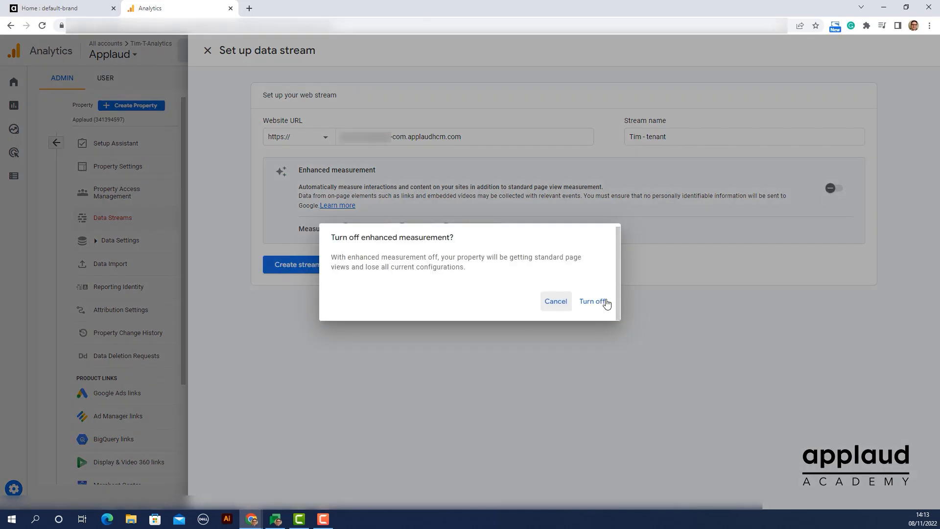
{"action": "left_click", "coordinate": [607, 303]}
{"action": "left_click", "coordinate": [300, 272]}
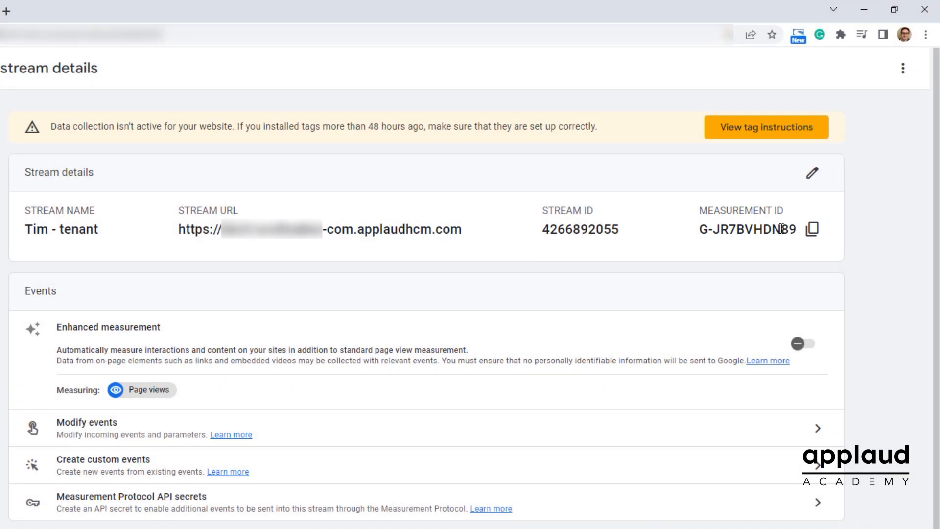
Copy the stream's measurement ID into the Google Analytics Tracking or Measurement ID setting in Applaud
{"action": "left_click", "coordinate": [812, 232]}
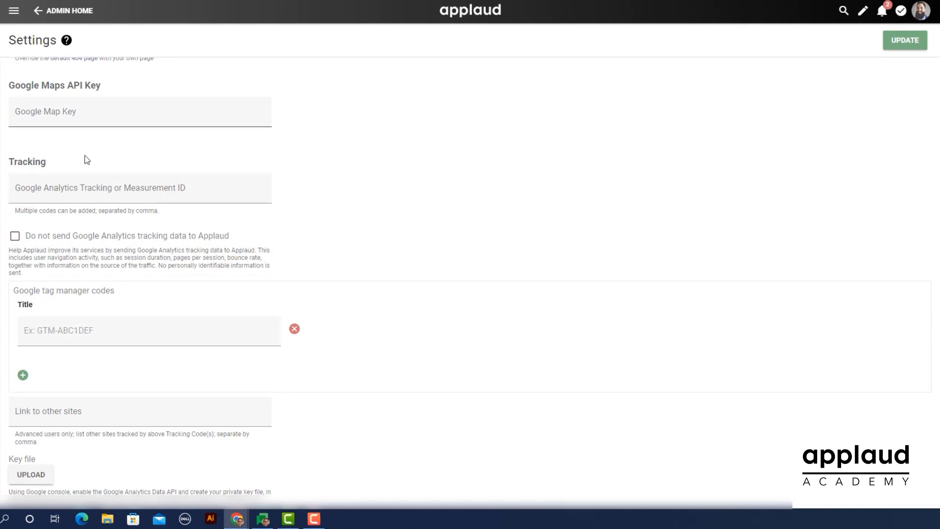
{"action": "left_click", "coordinate": [15, 191]}
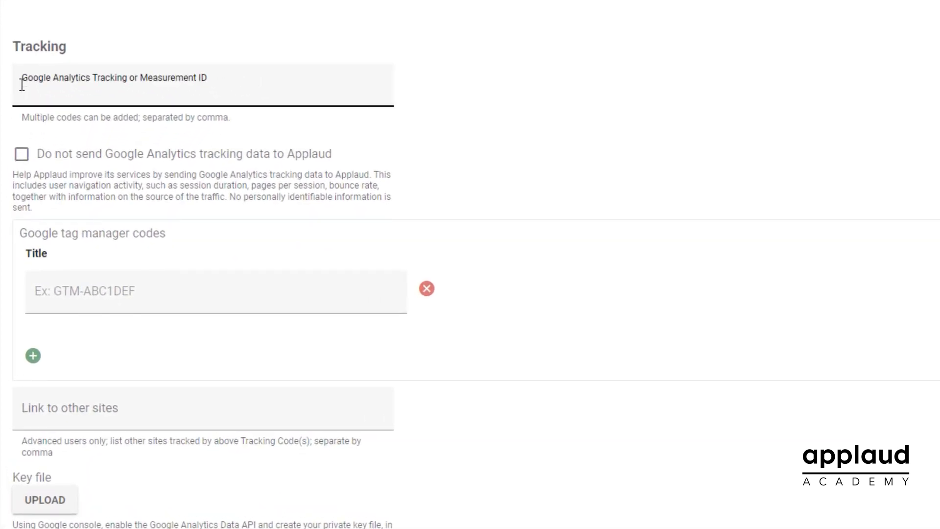
{"action": "key", "text": "ctrl+v"}
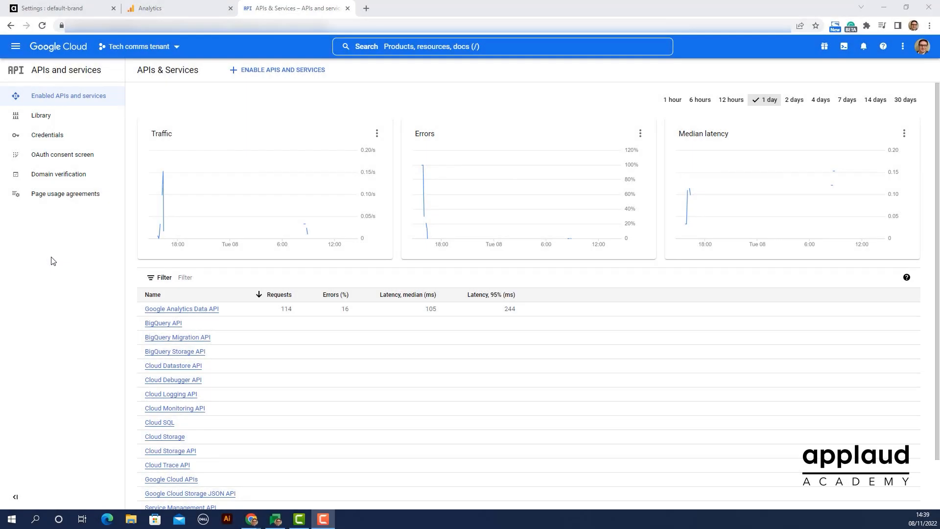
In Google Cloud, create a new project under applaudsolutions.com, entering the tenant's name as the project name
{"action": "left_click", "coordinate": [151, 49]}
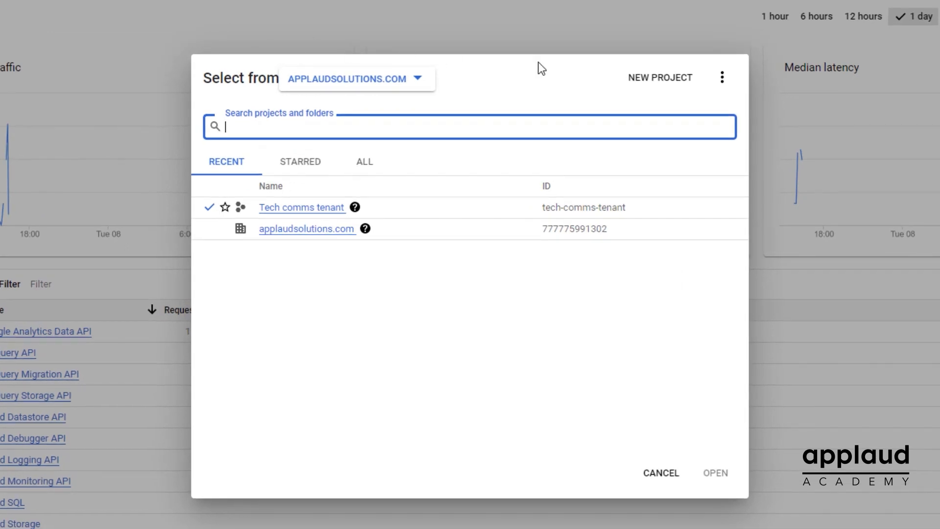
{"action": "left_click", "coordinate": [645, 87]}
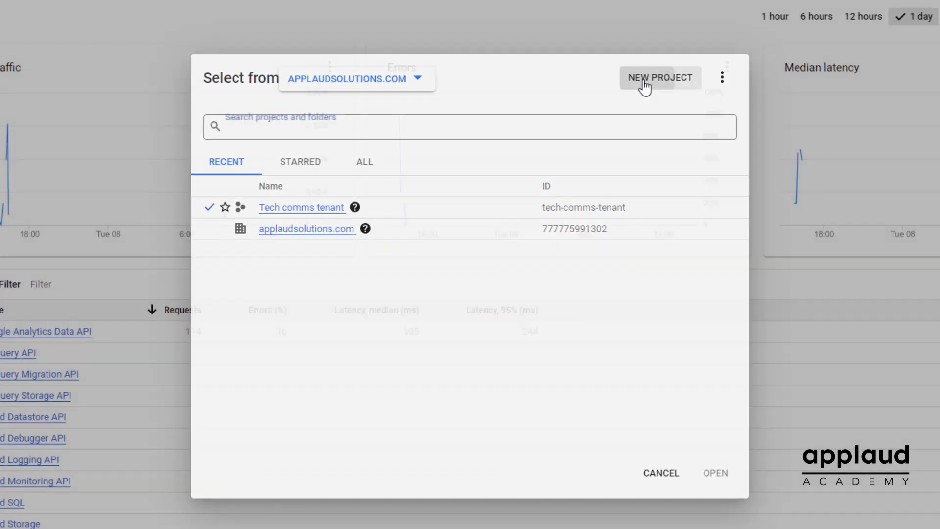
{"action": "type", "text": "Tim - tenant"}
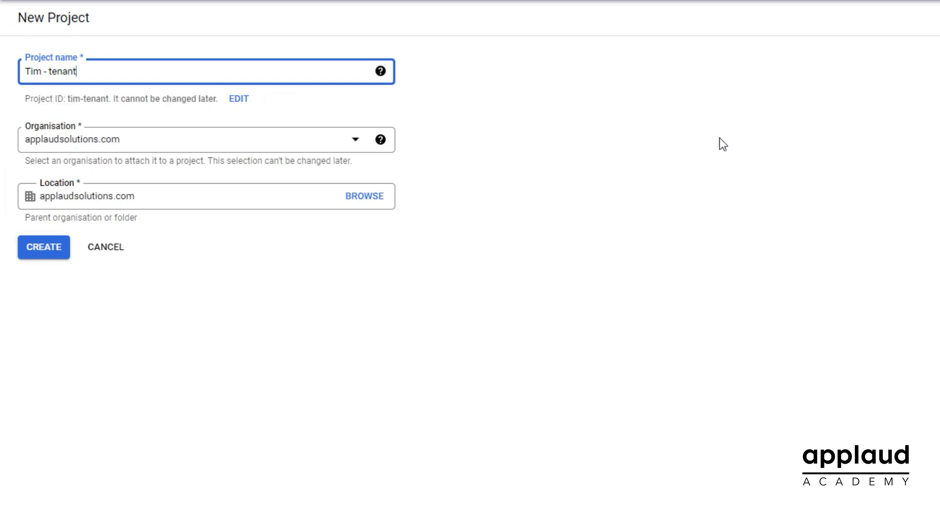
{"action": "left_click", "coordinate": [40, 258]}
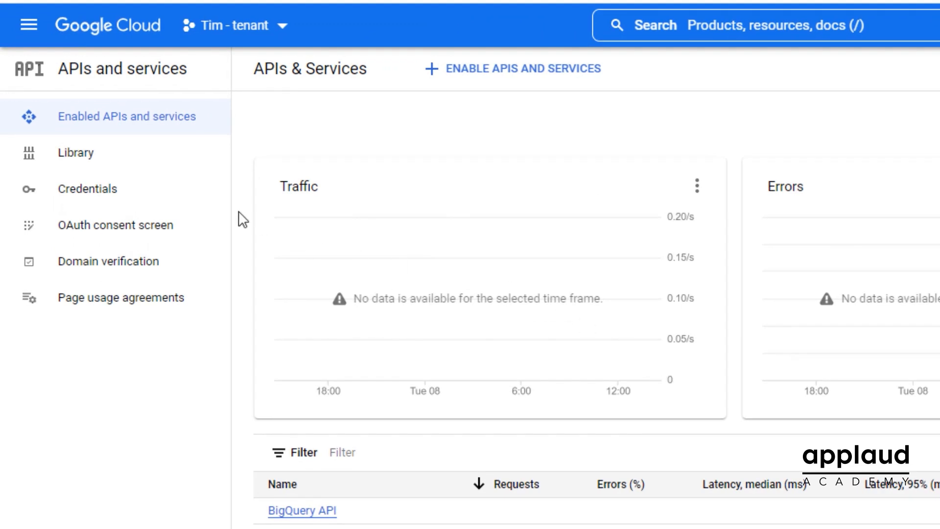
Find the Google Analytics Data API in the API library and enable it for the new project
{"action": "left_click", "coordinate": [66, 159]}
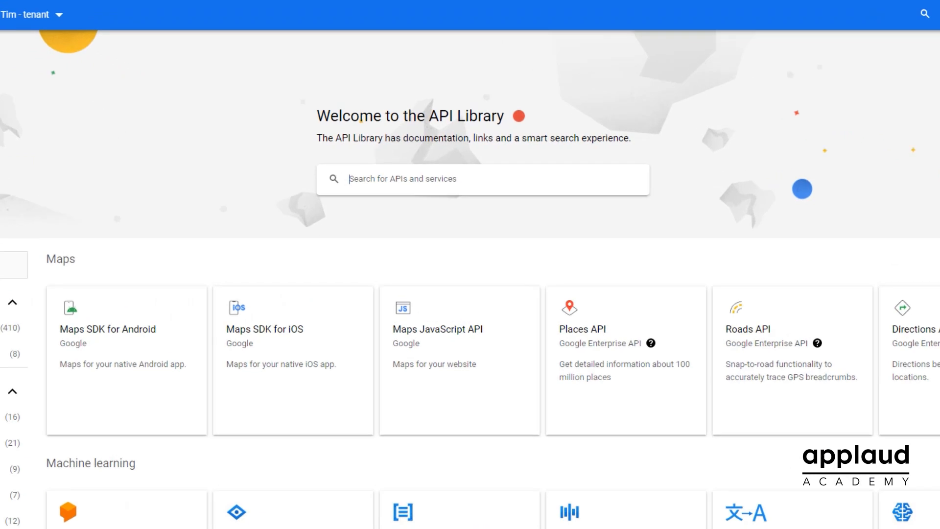
{"action": "type", "text": "Google Analytics Data API"}
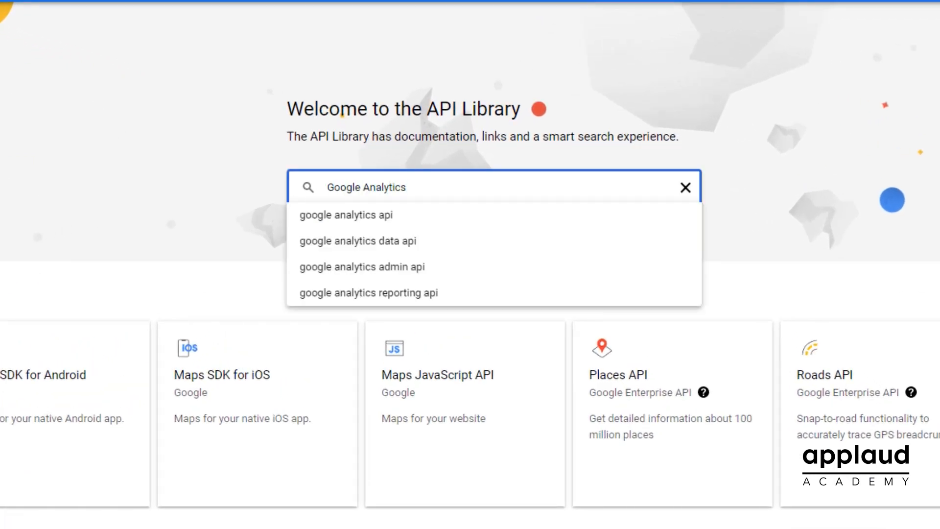
{"action": "key", "text": "Return"}
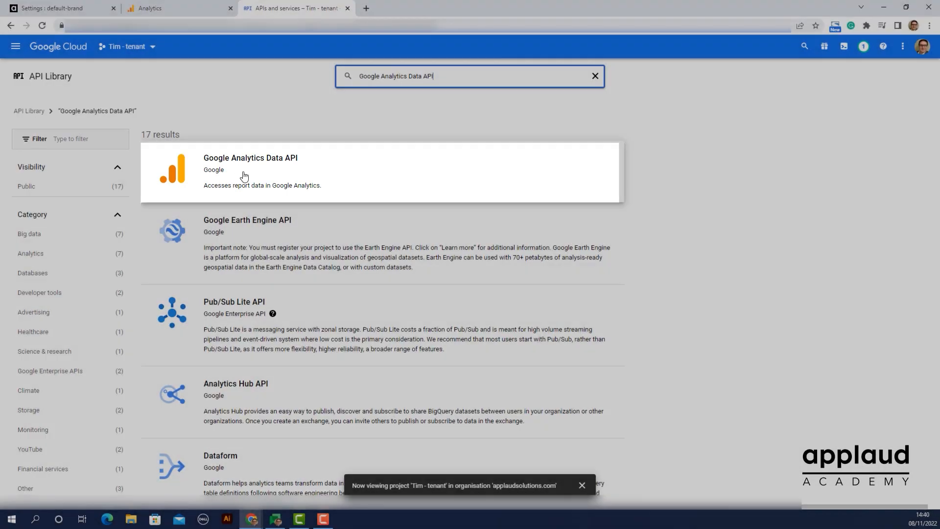
{"action": "left_click", "coordinate": [243, 178]}
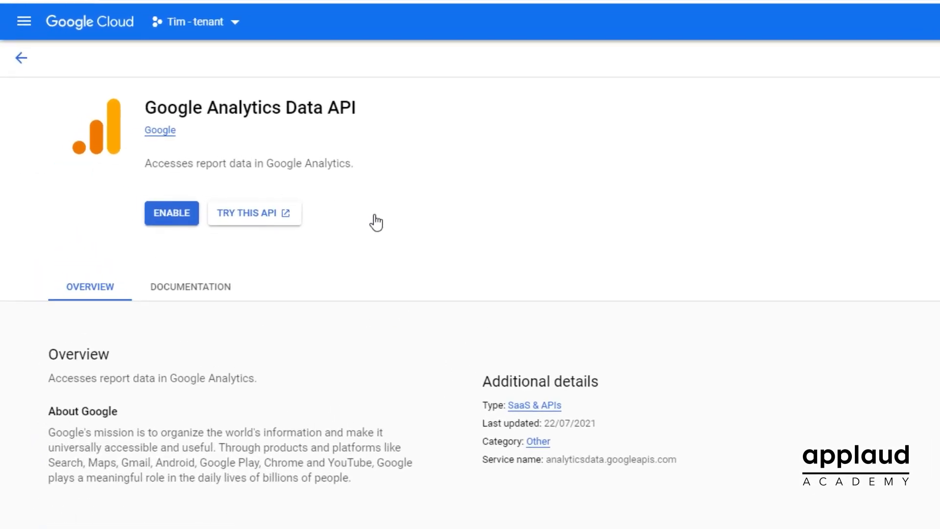
{"action": "left_click", "coordinate": [168, 217]}
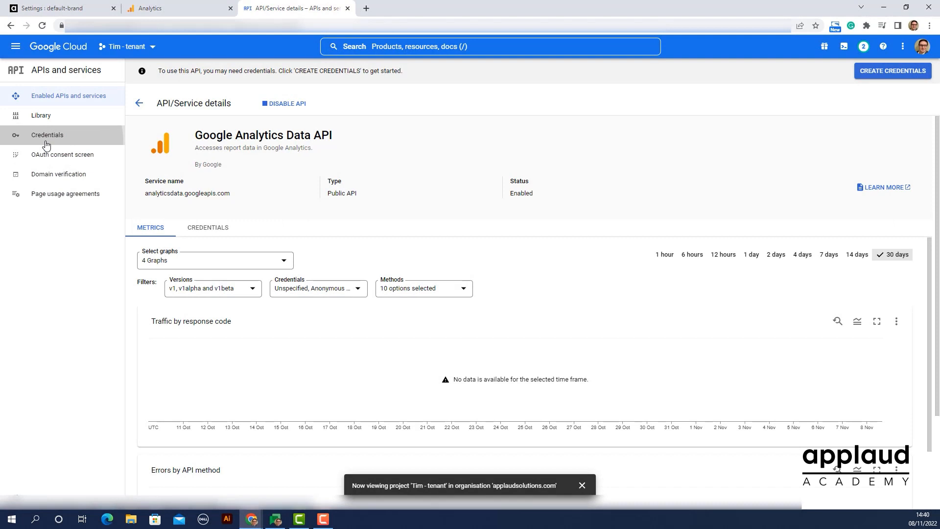
Create a service account for the Google Cloud project, entering the tenant's name as the service account name
{"action": "left_click", "coordinate": [47, 136]}
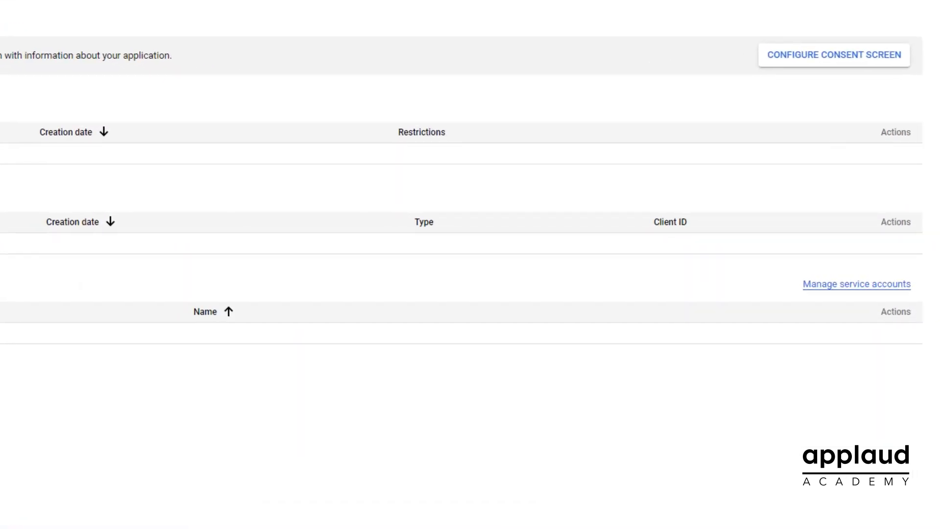
{"action": "left_click", "coordinate": [840, 285]}
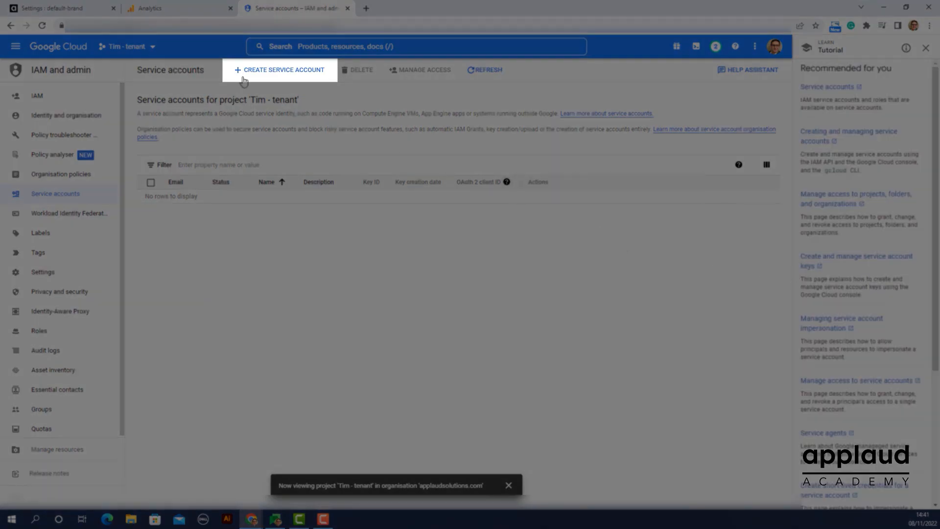
{"action": "left_click", "coordinate": [243, 79]}
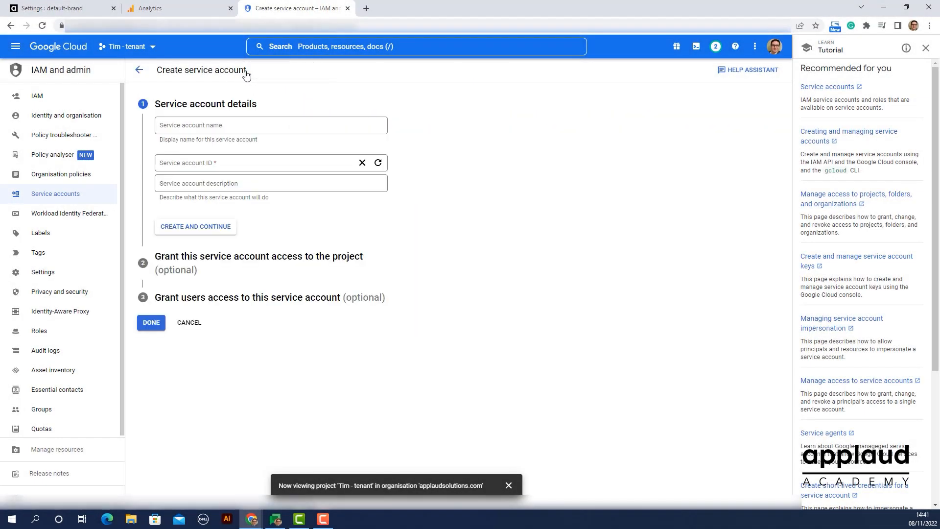
{"action": "left_click", "coordinate": [187, 127]}
{"action": "type", "text": "Tim - tenant"}
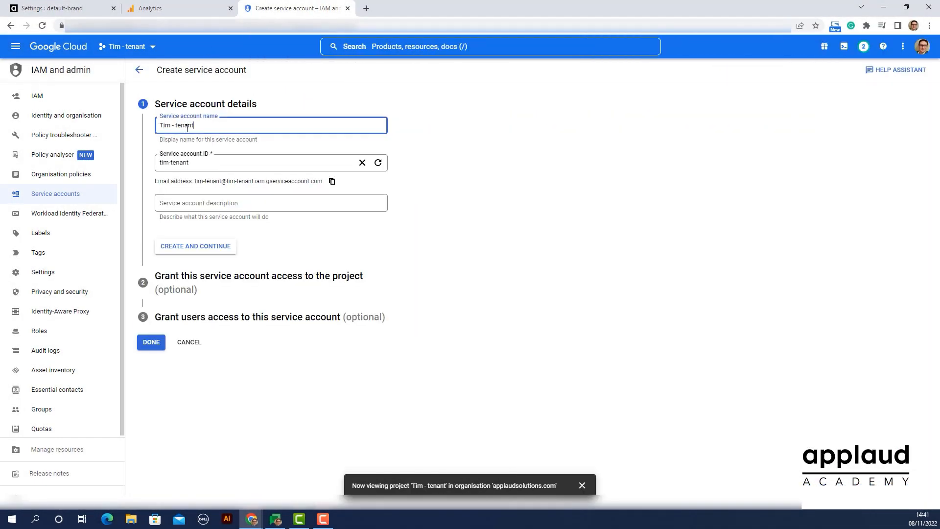
{"action": "left_click", "coordinate": [200, 247]}
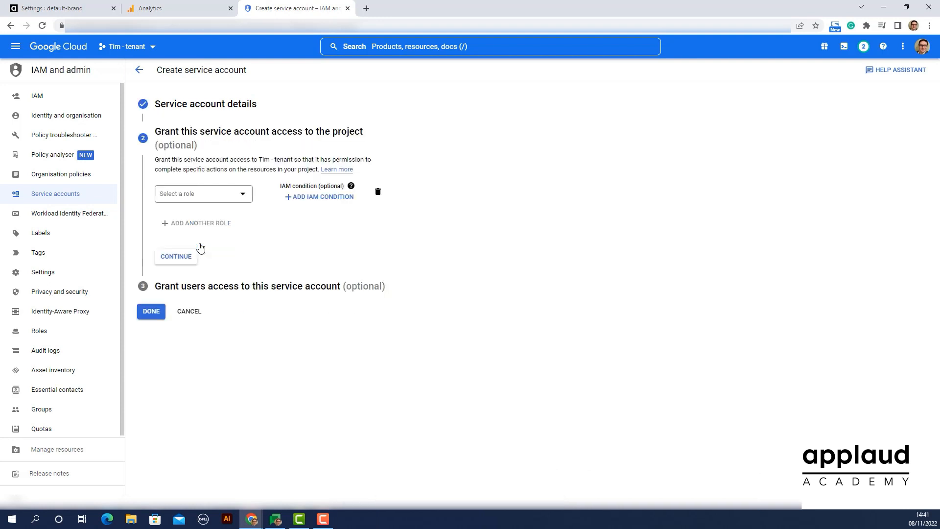
Grant the service account the Basic Viewer role on the project and finish creating it
{"action": "left_click", "coordinate": [204, 194]}
{"action": "left_click", "coordinate": [184, 259]}
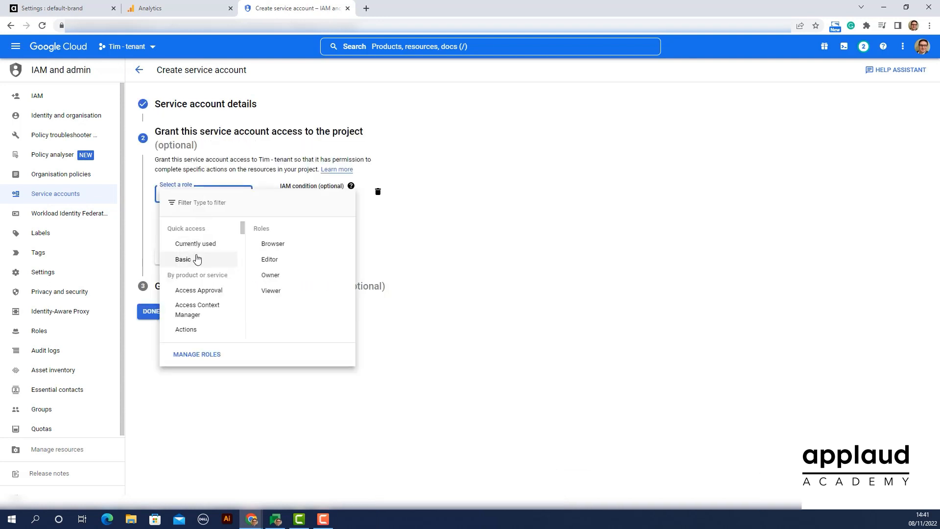
{"action": "left_click", "coordinate": [272, 291]}
{"action": "left_click", "coordinate": [145, 327]}
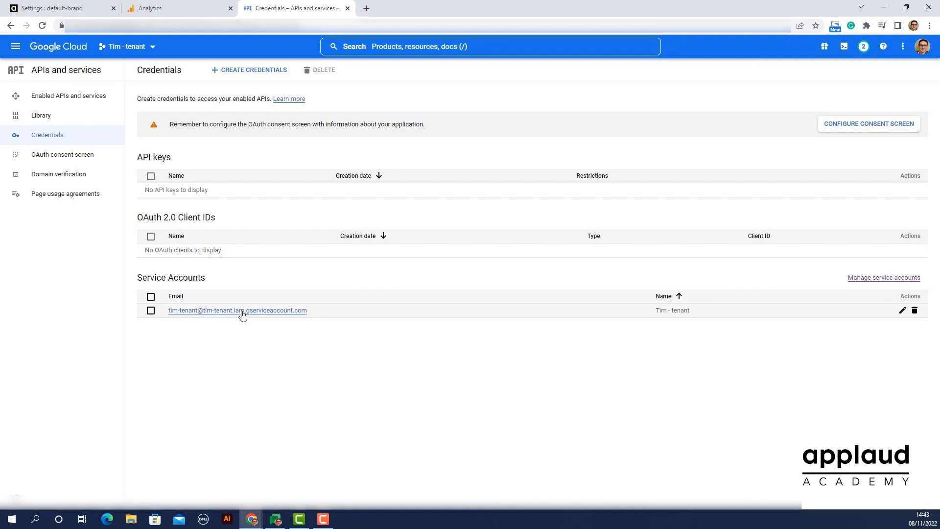
Create a new private key of type JSON for the tenant's service account
{"action": "left_click", "coordinate": [242, 314]}
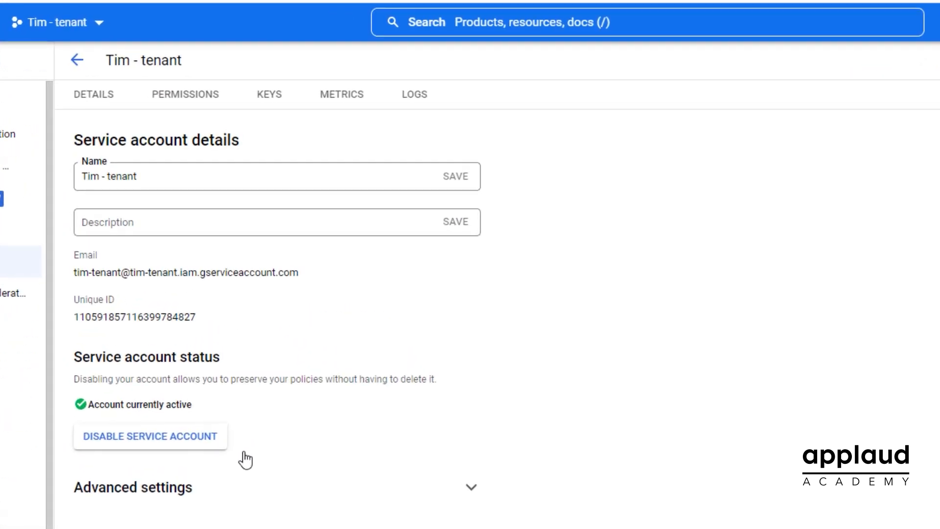
{"action": "left_click", "coordinate": [270, 105]}
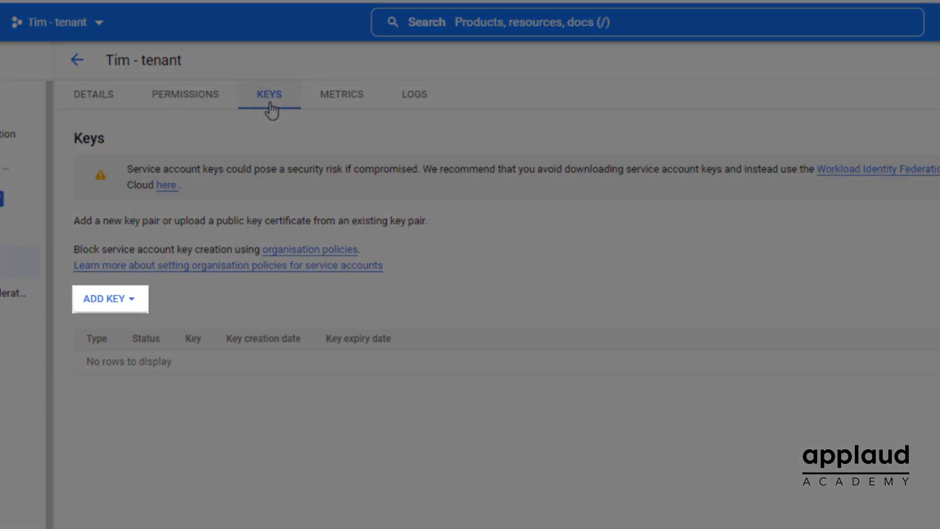
{"action": "left_click", "coordinate": [109, 303]}
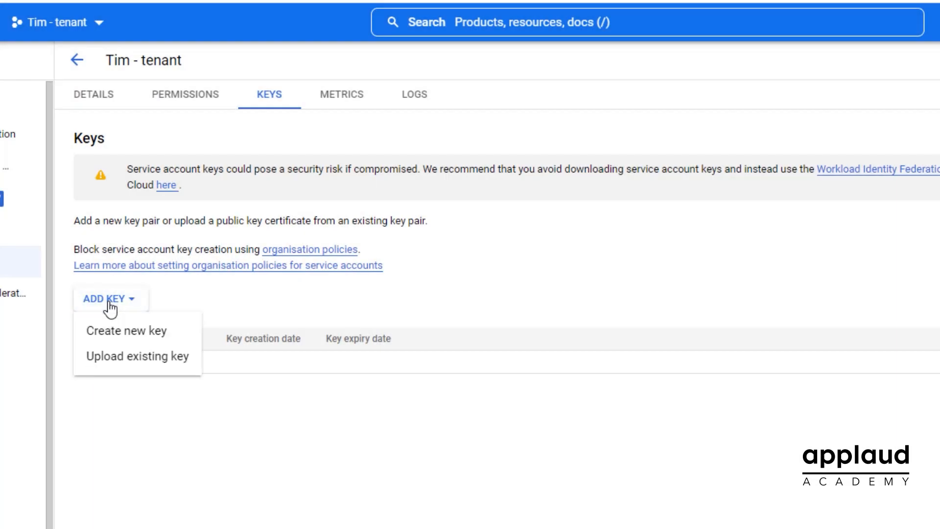
{"action": "left_click", "coordinate": [116, 338]}
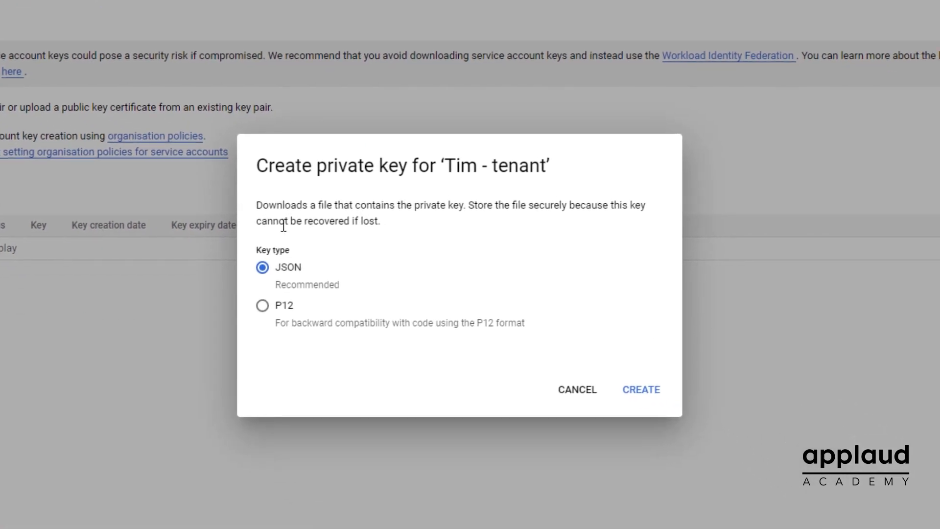
{"action": "left_click", "coordinate": [634, 388]}
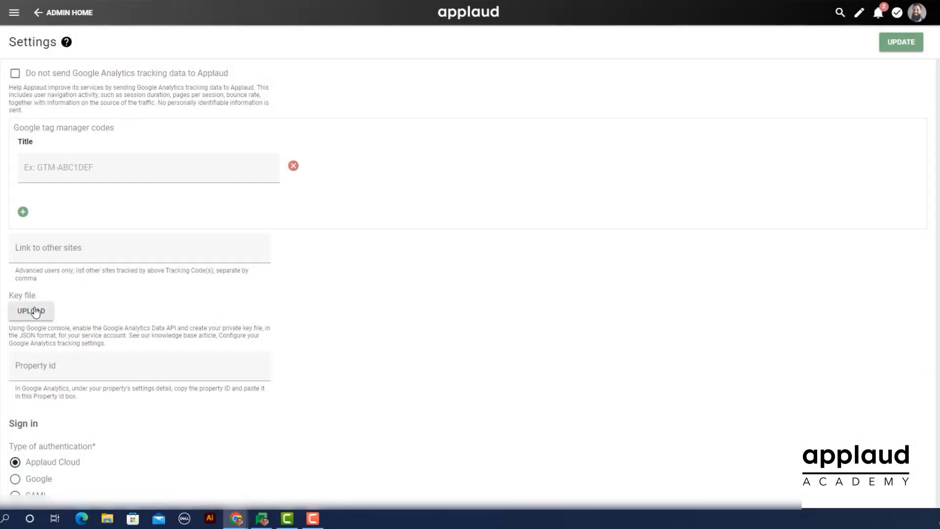
In Applaud's settings, upload the newly generated JSON key file from the Downloads folder as the Google Analytics key file
{"action": "left_click", "coordinate": [35, 312]}
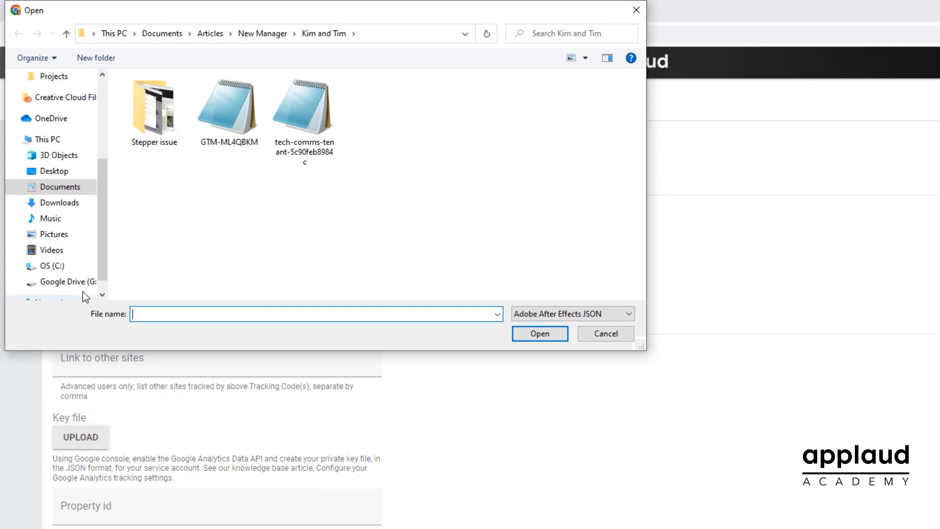
{"action": "left_click", "coordinate": [59, 205]}
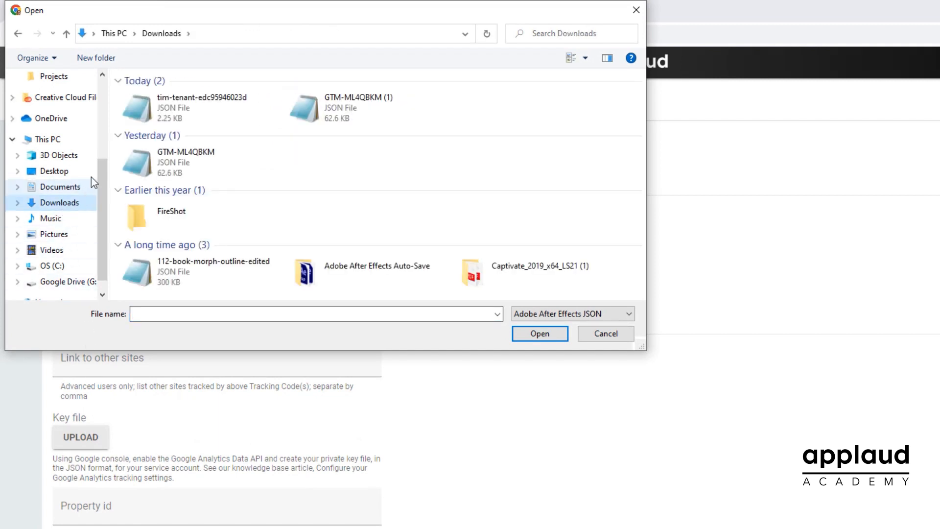
{"action": "left_click", "coordinate": [130, 111]}
{"action": "left_click", "coordinate": [562, 336]}
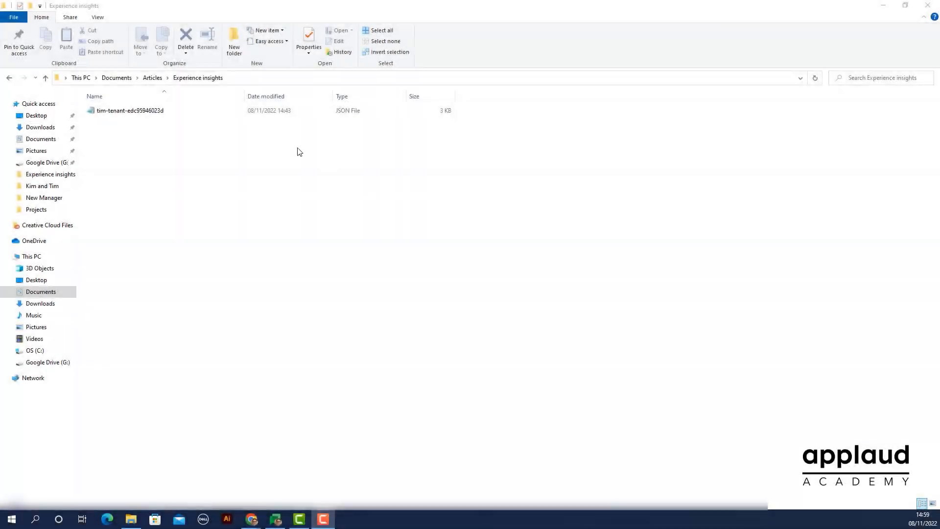
Copy the client email from the JSON key file and add it as a Viewer in the Google Analytics account's access management
{"action": "double_click", "coordinate": [126, 111]}
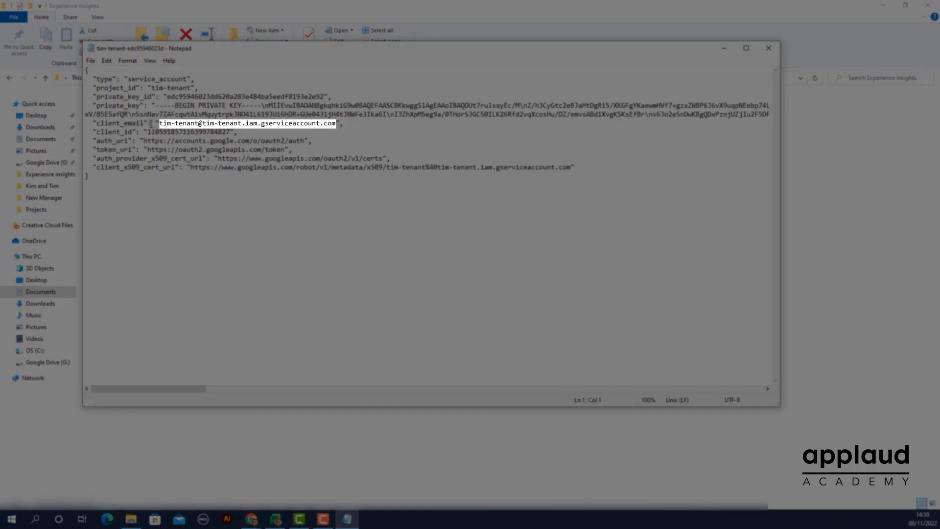
{"action": "left_click_drag", "start_coordinate": [161, 124], "coordinate": [334, 122]}
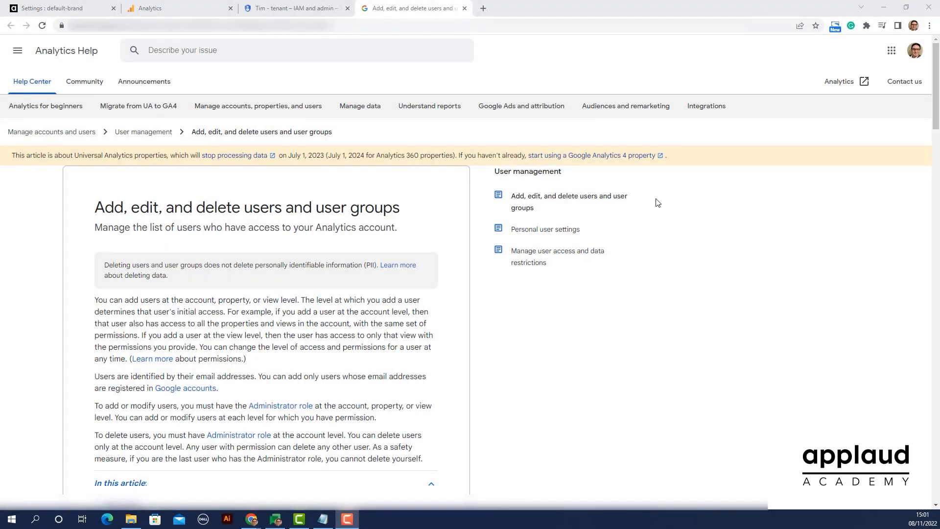
{"action": "scroll", "coordinate": [658, 202], "scroll_direction": "down", "scroll_amount": 4}
{"action": "scroll", "coordinate": [658, 203], "scroll_direction": "down", "scroll_amount": 5}
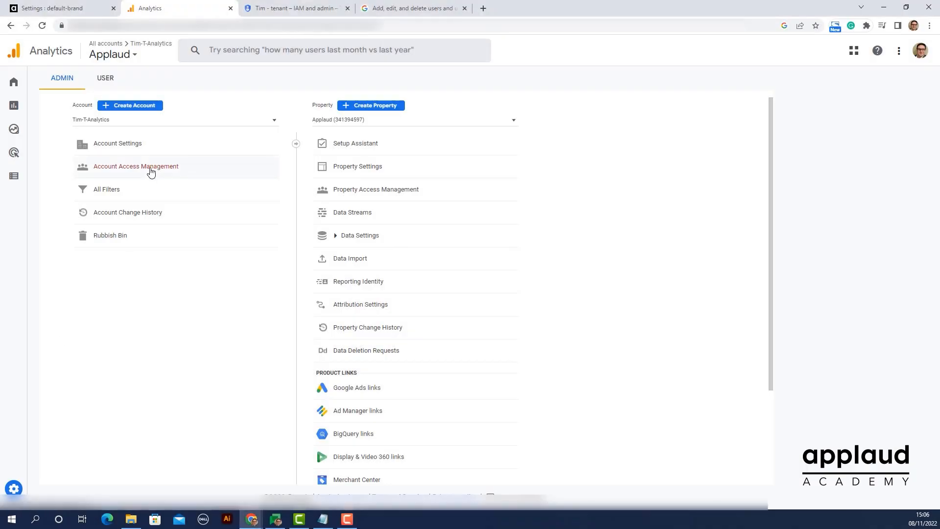
{"action": "left_click", "coordinate": [150, 169]}
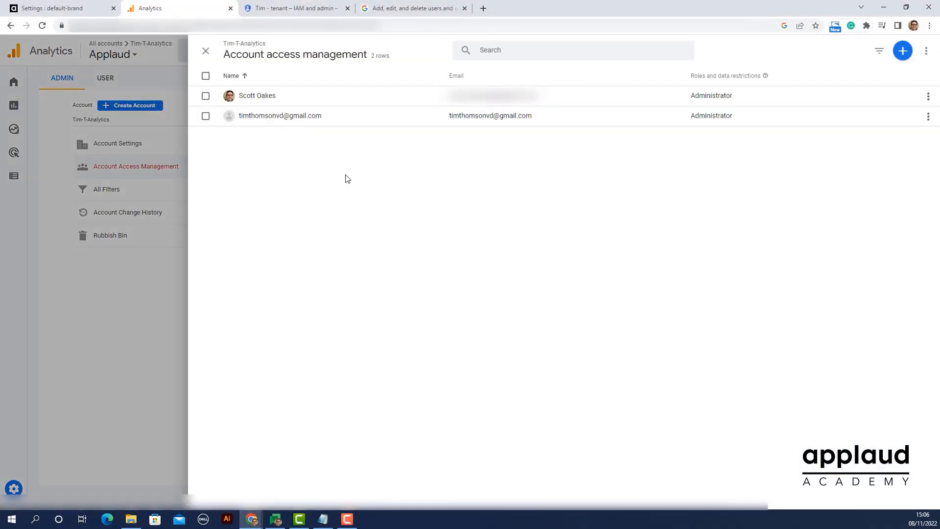
{"action": "left_click", "coordinate": [902, 51]}
{"action": "left_click", "coordinate": [861, 76]}
{"action": "key", "text": "ctrl+v"}
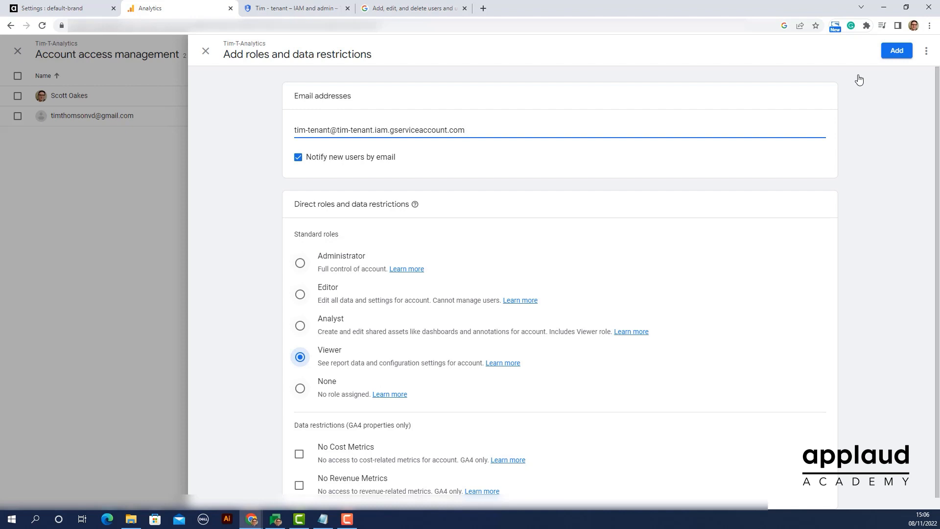
{"action": "left_click", "coordinate": [898, 50]}
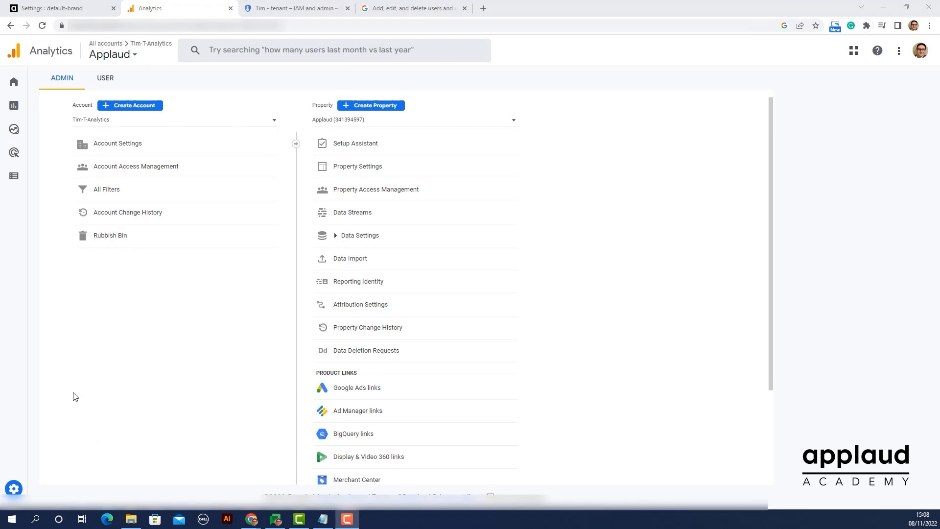
Create an event-scoped custom dimension in Analytics with block_title as its name, description and event parameter
{"action": "left_click", "coordinate": [16, 180]}
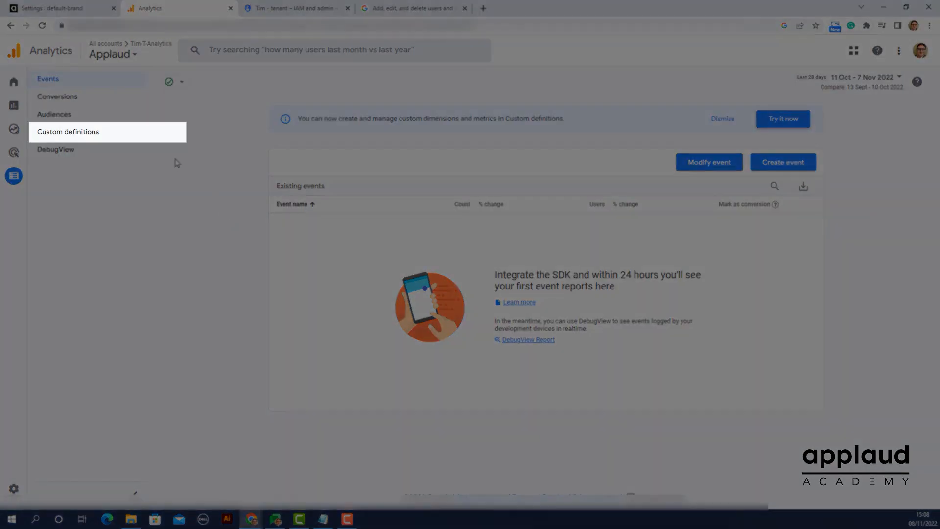
{"action": "left_click", "coordinate": [85, 132]}
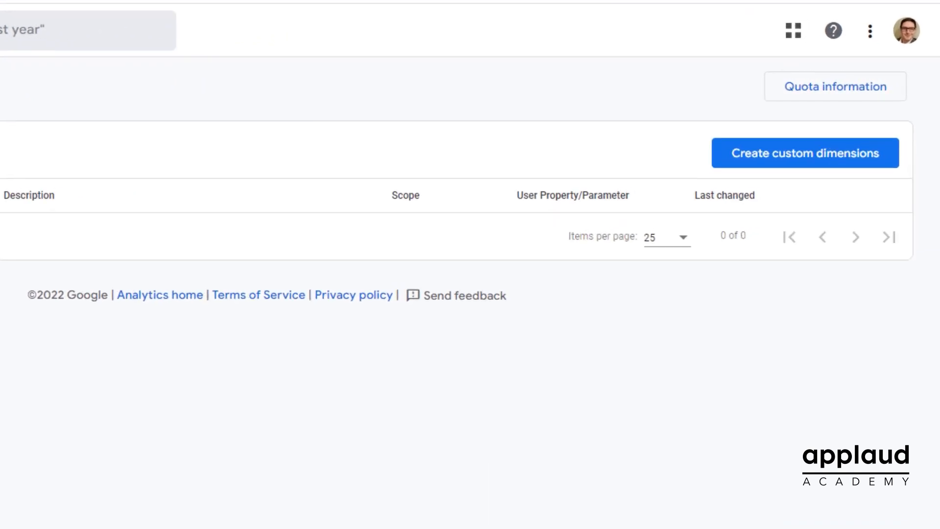
{"action": "left_click", "coordinate": [791, 162]}
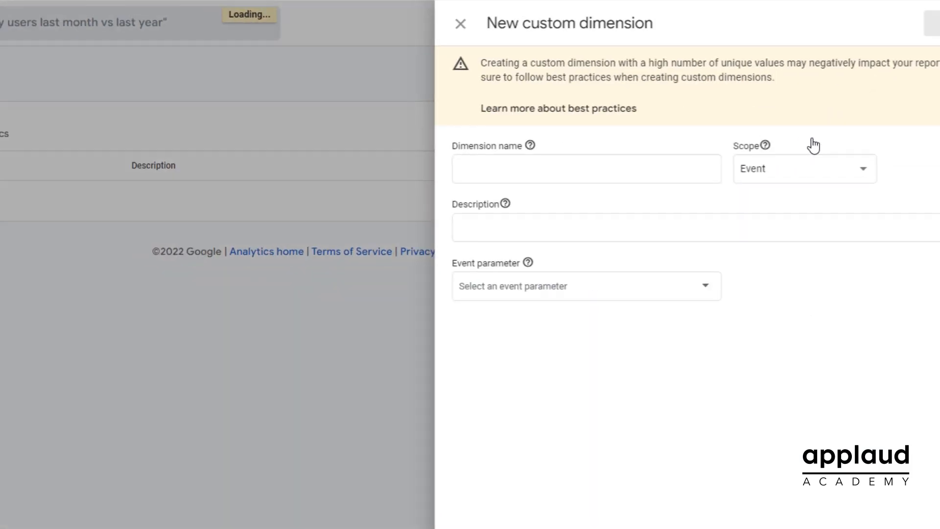
{"action": "left_click", "coordinate": [525, 169]}
{"action": "type", "text": "block_title"}
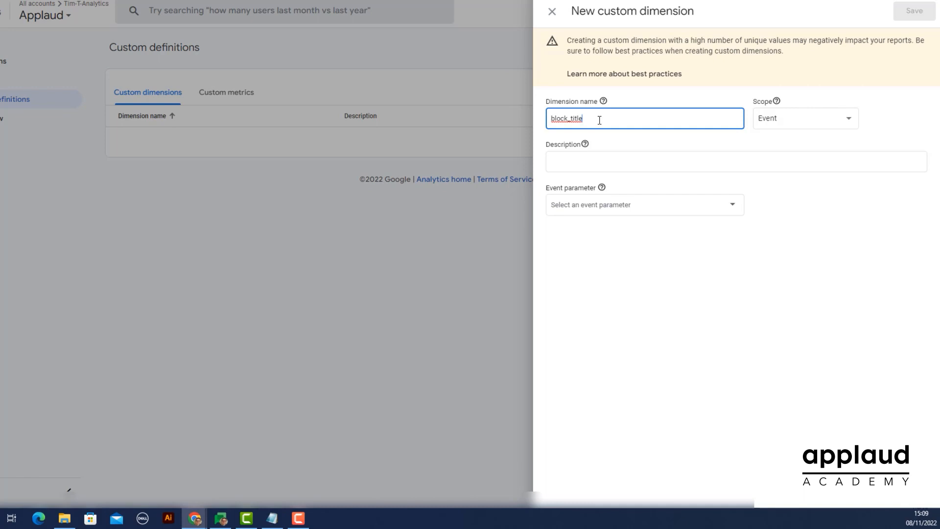
{"action": "key", "text": "Tab"}
{"action": "type", "text": "block_title"}
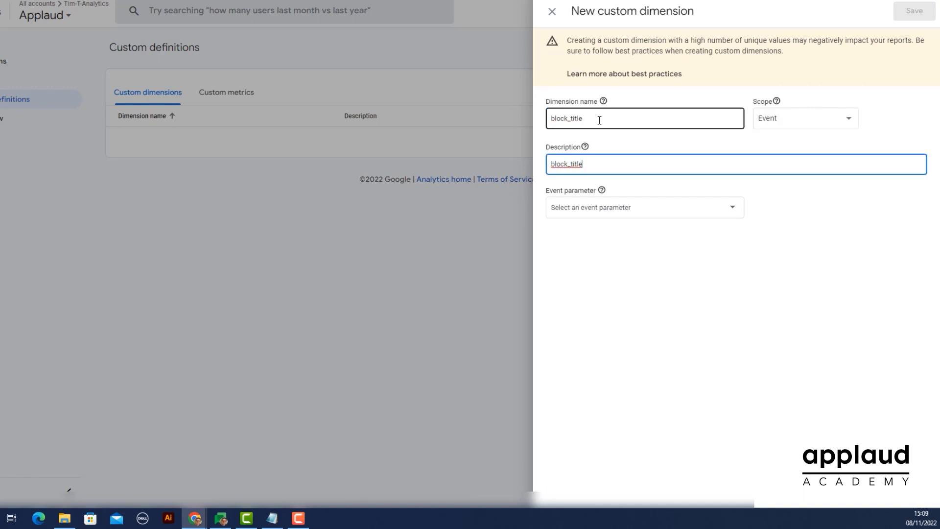
{"action": "key", "text": "Tab"}
{"action": "type", "text": "block"}
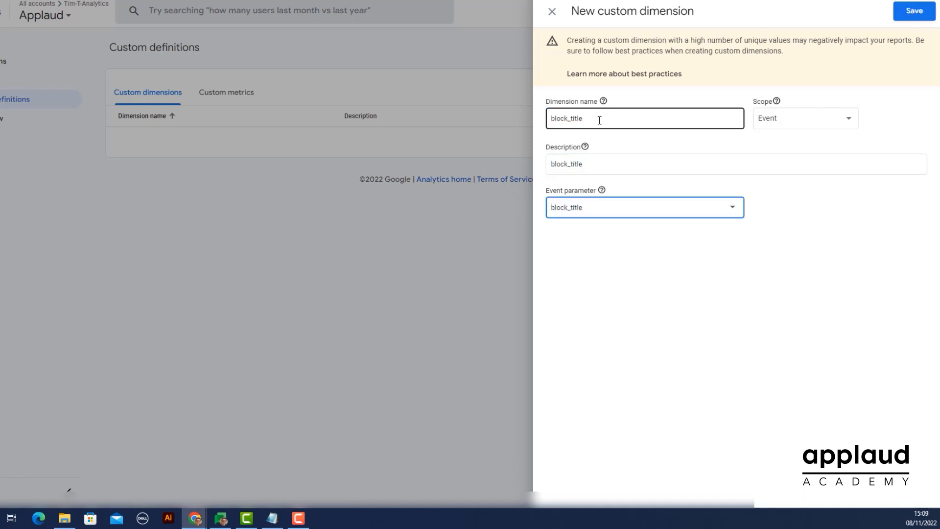
{"action": "left_click", "coordinate": [906, 12]}
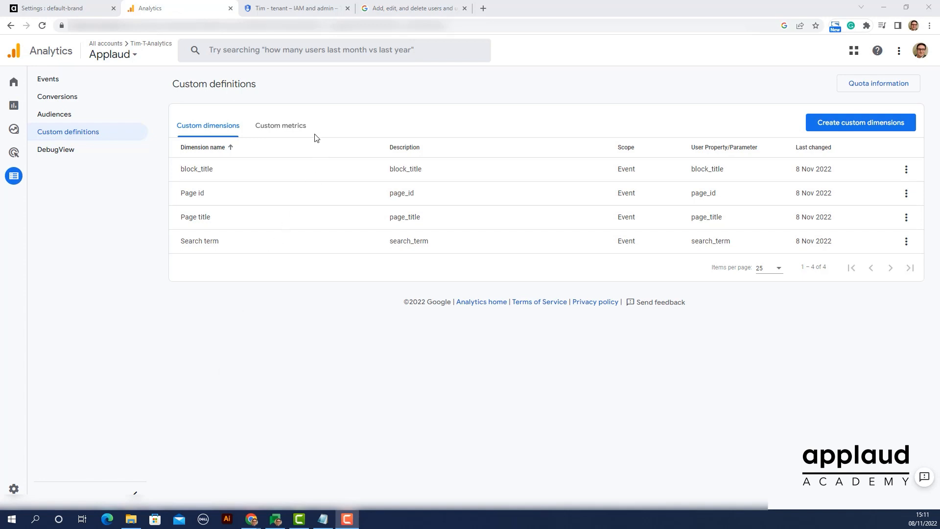
Start a new custom metric, entering form_completion_time_inms as both its name and description
{"action": "left_click", "coordinate": [301, 130]}
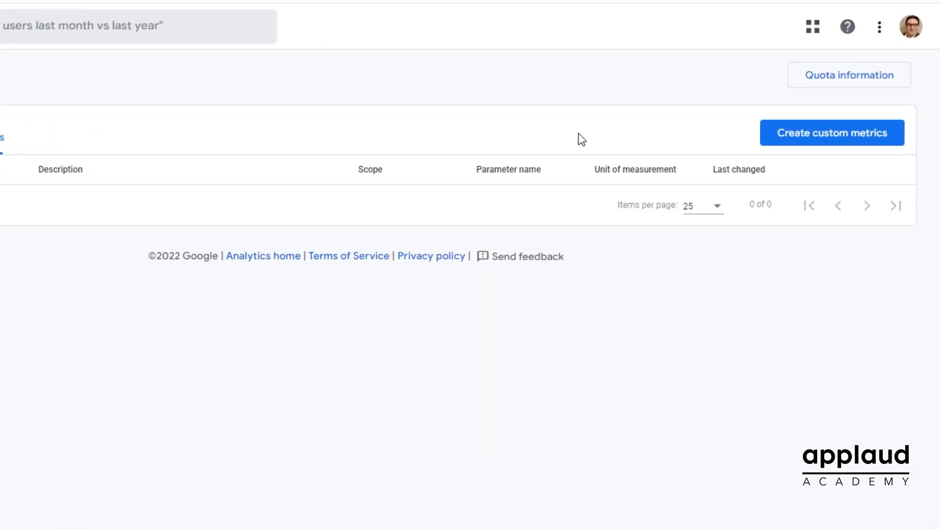
{"action": "left_click", "coordinate": [816, 140]}
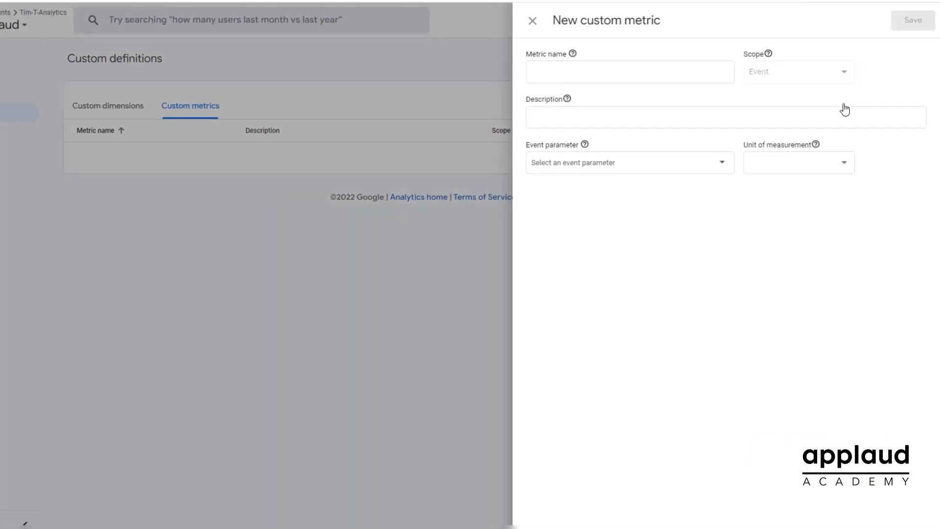
{"action": "left_click", "coordinate": [695, 74]}
{"action": "type", "text": "form_"}
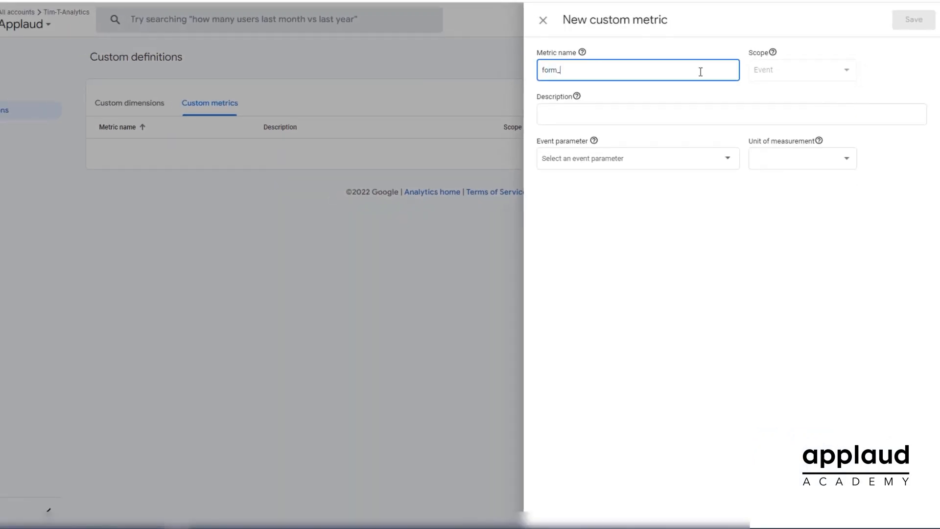
{"action": "type", "text": "completion_time_inms"}
{"action": "key", "text": "Tab"}
{"action": "type", "text": "form_completion_time_inms"}
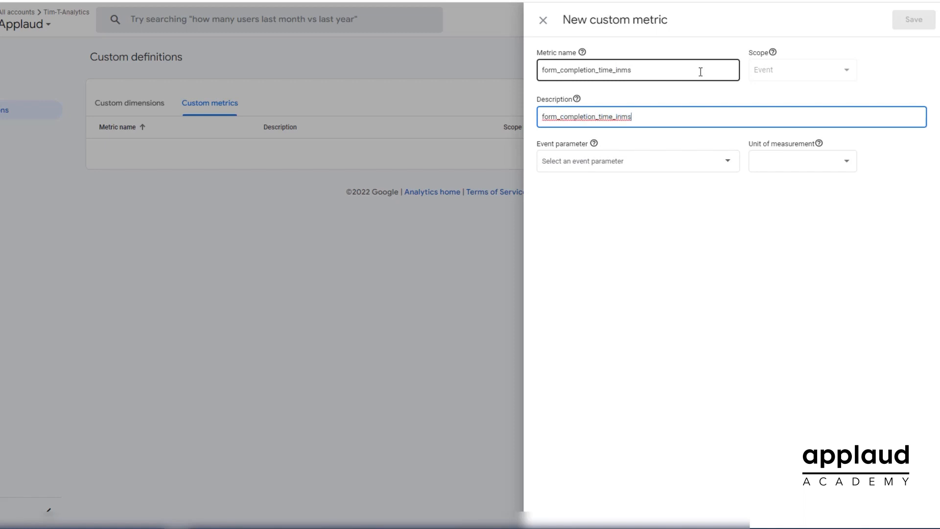
Set the metric's event parameter to form_completion_time_inms and its unit of measurement to Milliseconds, and save it
{"action": "key", "text": "Tab"}
{"action": "type", "text": "form_completion_time_inms"}
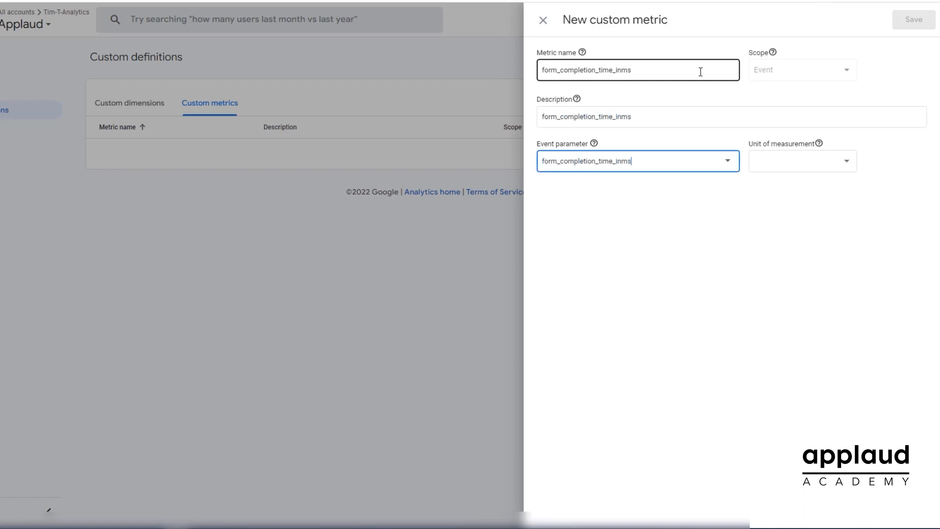
{"action": "left_click", "coordinate": [796, 162]}
{"action": "left_click", "coordinate": [798, 233]}
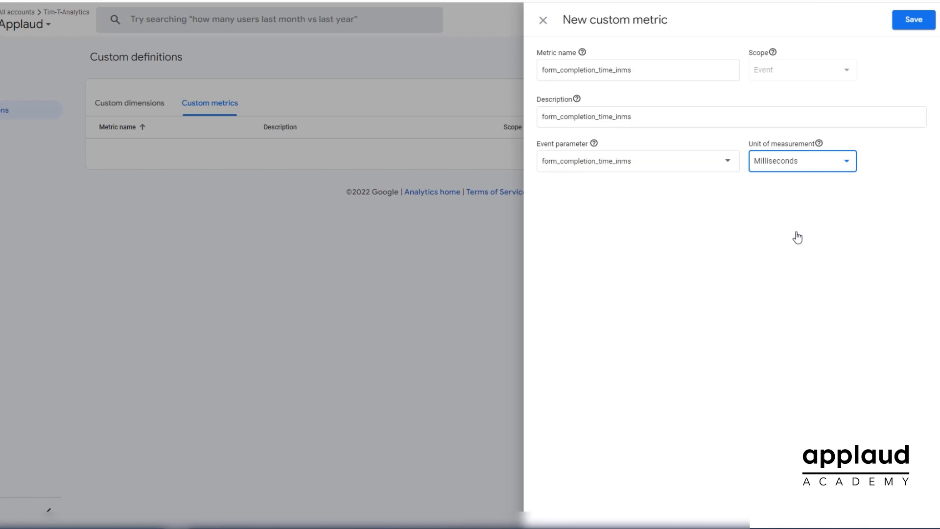
{"action": "left_click", "coordinate": [903, 22]}
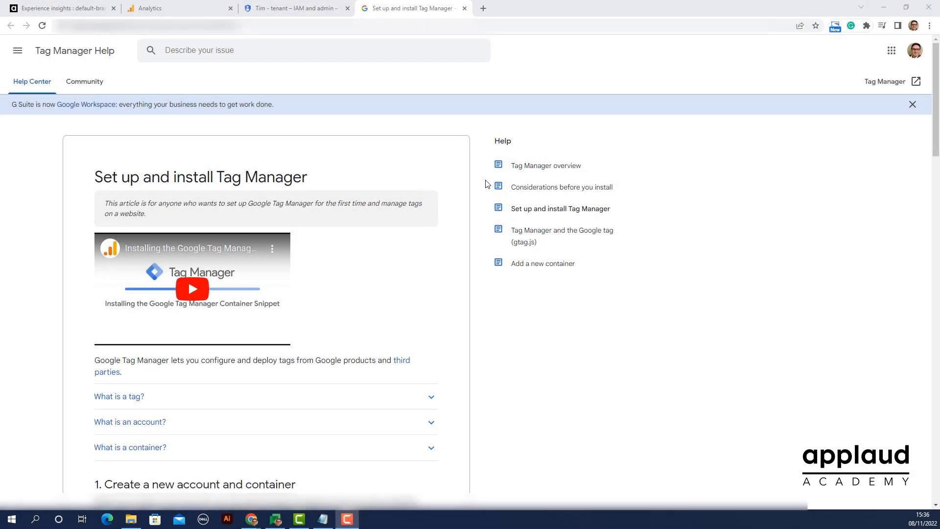
Read the Tag Manager Help instructions on creating an account and container and installing the container
{"action": "scroll", "coordinate": [486, 184], "scroll_direction": "down", "scroll_amount": 6}
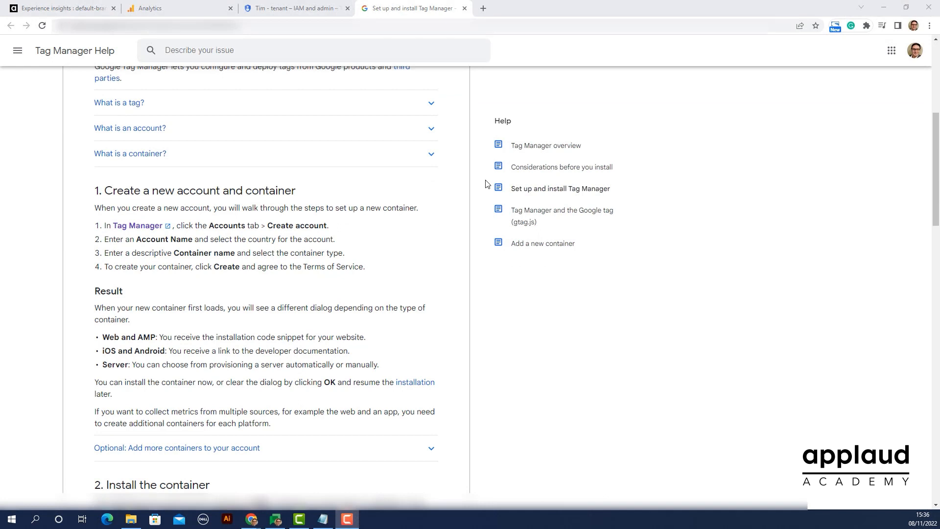
{"action": "scroll", "coordinate": [486, 185], "scroll_direction": "down", "scroll_amount": 5}
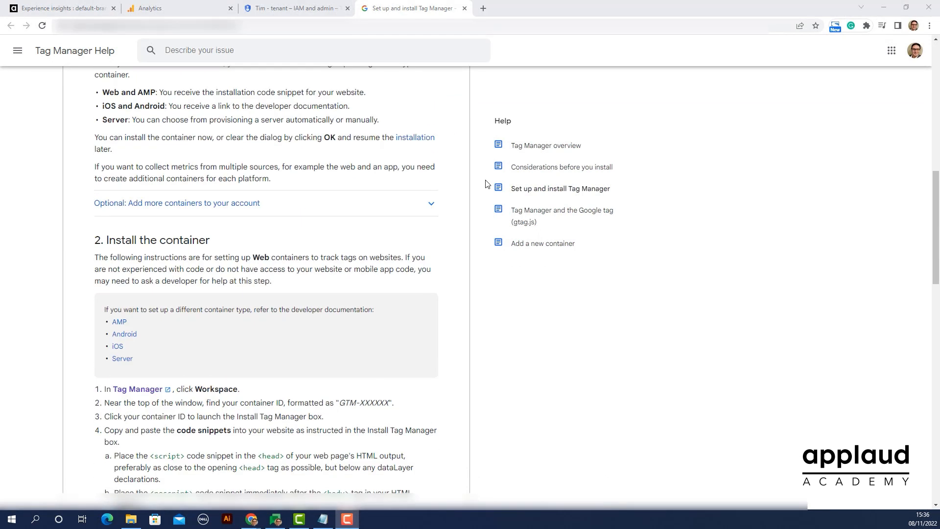
Read the Tag Manager Help instructions on installing the web container's code snippets, adding tags and verifying them
{"action": "scroll", "coordinate": [486, 185], "scroll_direction": "down", "scroll_amount": 3}
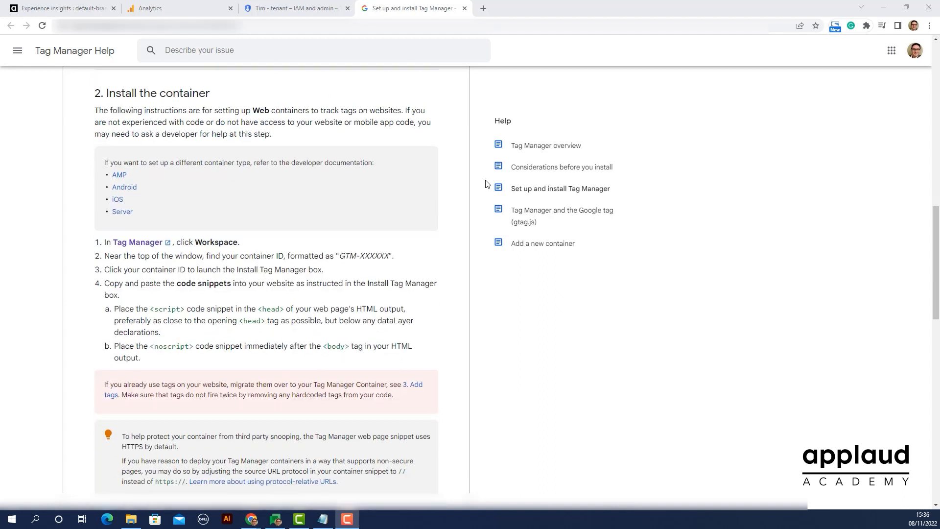
{"action": "scroll", "coordinate": [486, 184], "scroll_direction": "down", "scroll_amount": 5}
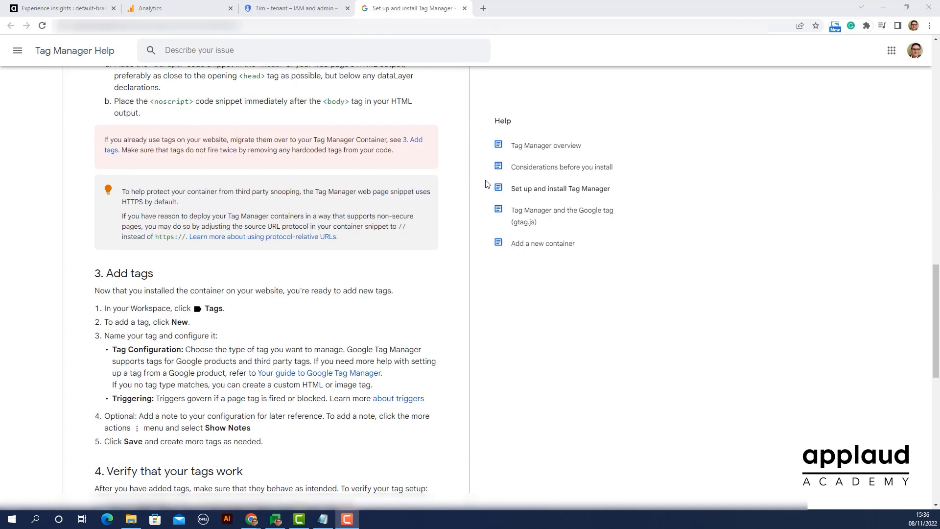
{"action": "scroll", "coordinate": [486, 184], "scroll_direction": "down", "scroll_amount": 5}
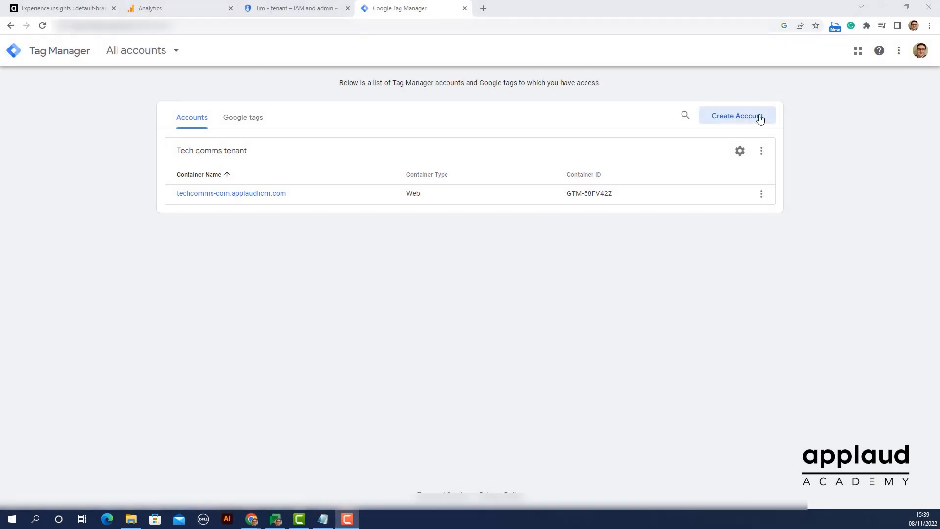
Fill in a new Tag Manager account named "Tim - tenant" with a container of the same name and Web as the target platform
{"action": "left_click", "coordinate": [760, 116]}
{"action": "left_click", "coordinate": [281, 190]}
{"action": "type", "text": "Tim - tenant"}
{"action": "scroll", "coordinate": [281, 190], "scroll_direction": "down", "scroll_amount": 2}
{"action": "left_click", "coordinate": [264, 259]}
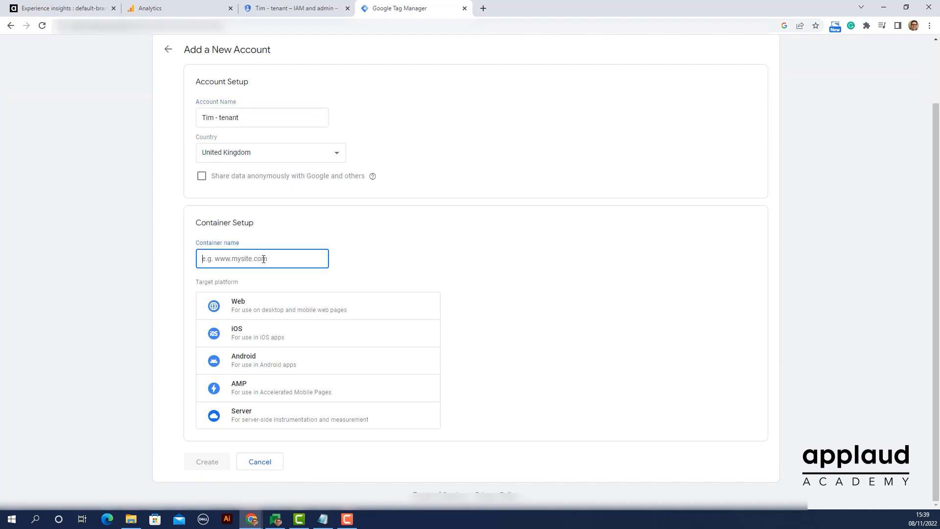
{"action": "type", "text": "Tim - tenant"}
{"action": "left_click", "coordinate": [263, 307]}
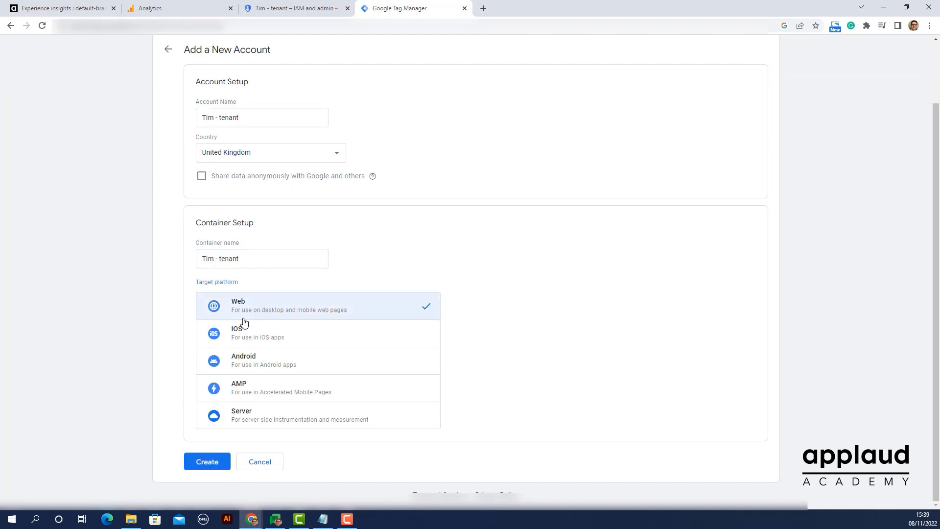
Create the account and container, accepting the Data Processing Terms and the Tag Manager Terms of Service Agreement
{"action": "left_click", "coordinate": [204, 463]}
{"action": "left_click", "coordinate": [275, 491]}
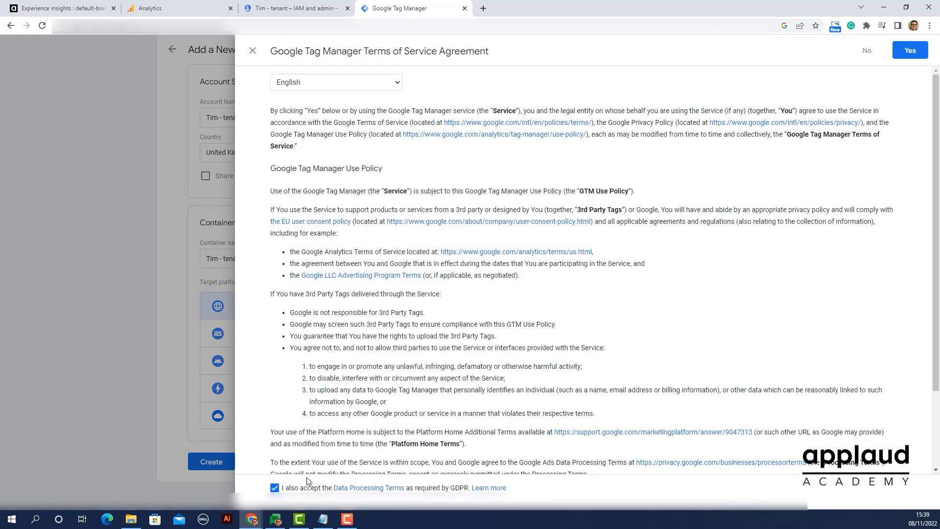
{"action": "left_click", "coordinate": [912, 53]}
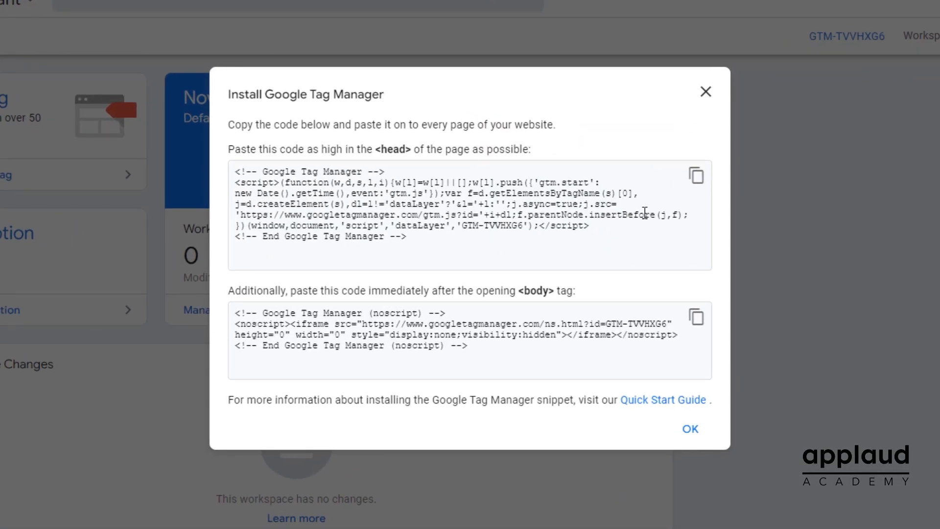
Copy the Tag Manager code from the body snippet and paste it as the Google tag manager code in the Applaud tracking settings
{"action": "left_click_drag", "start_coordinate": [610, 323], "coordinate": [669, 325]}
{"action": "key", "text": "ctrl+c"}
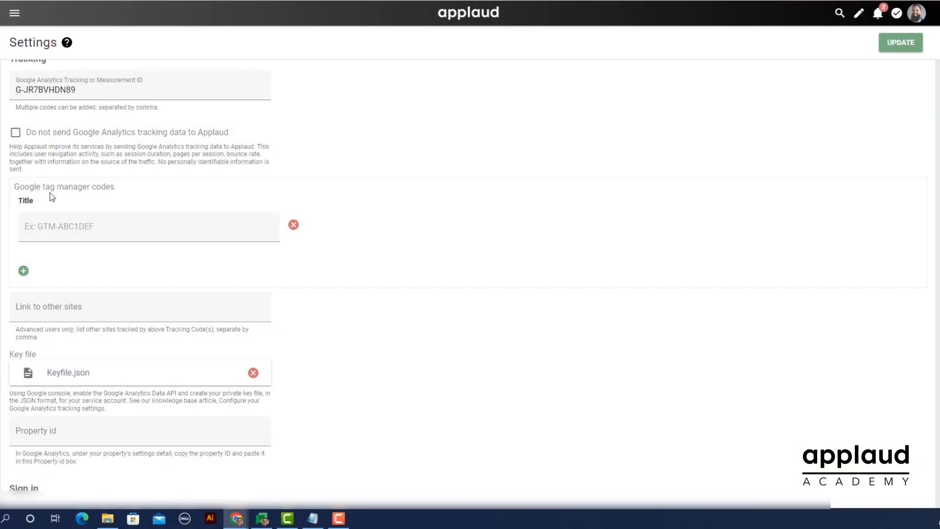
{"action": "left_click", "coordinate": [48, 230]}
{"action": "key", "text": "ctrl+v"}
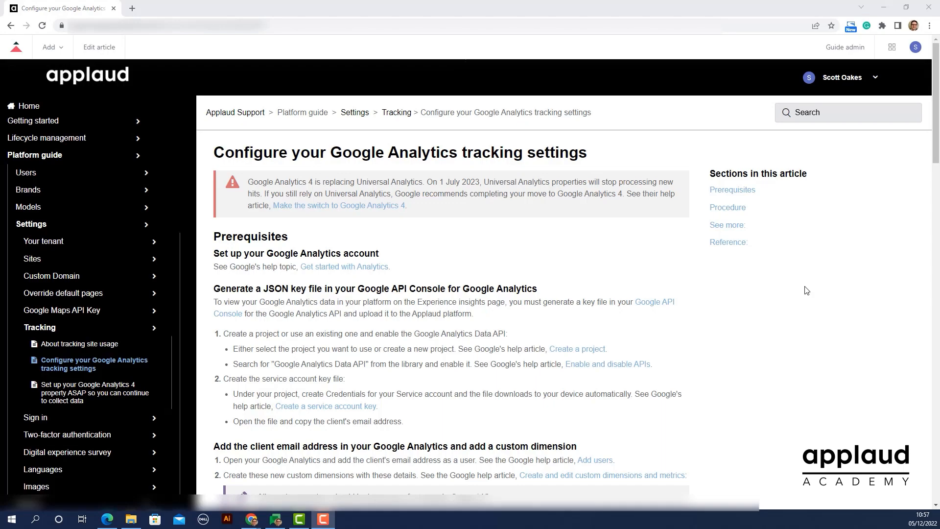
Download the GTM-ML4QBKM_workspace11.json file attached to the end of the Applaud article on configuring Google Analytics tracking settings
{"action": "scroll", "coordinate": [807, 291], "scroll_direction": "down", "scroll_amount": 15}
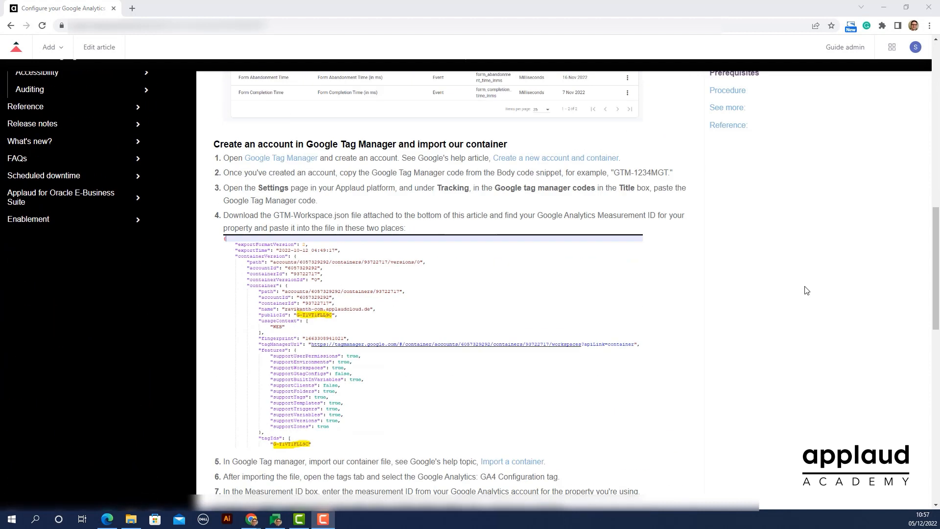
{"action": "scroll", "coordinate": [807, 291], "scroll_direction": "down", "scroll_amount": 20}
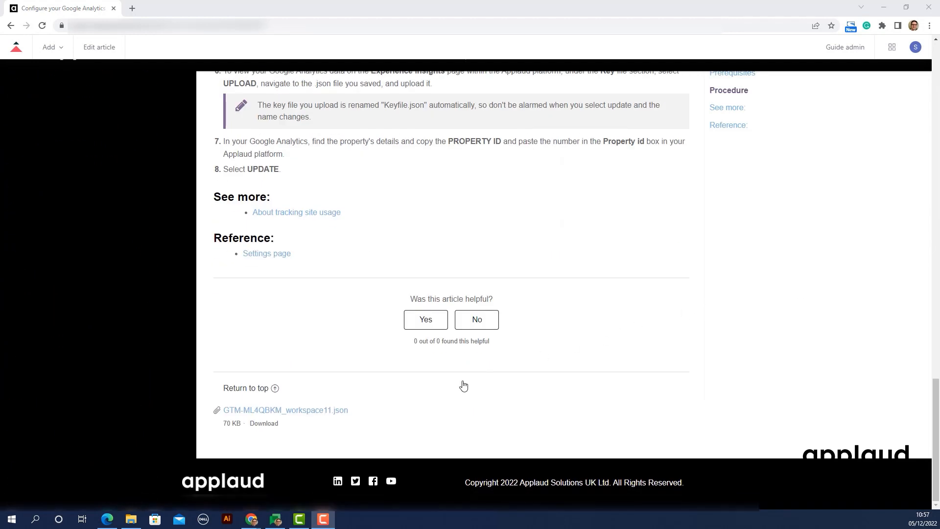
{"action": "left_click", "coordinate": [322, 415]}
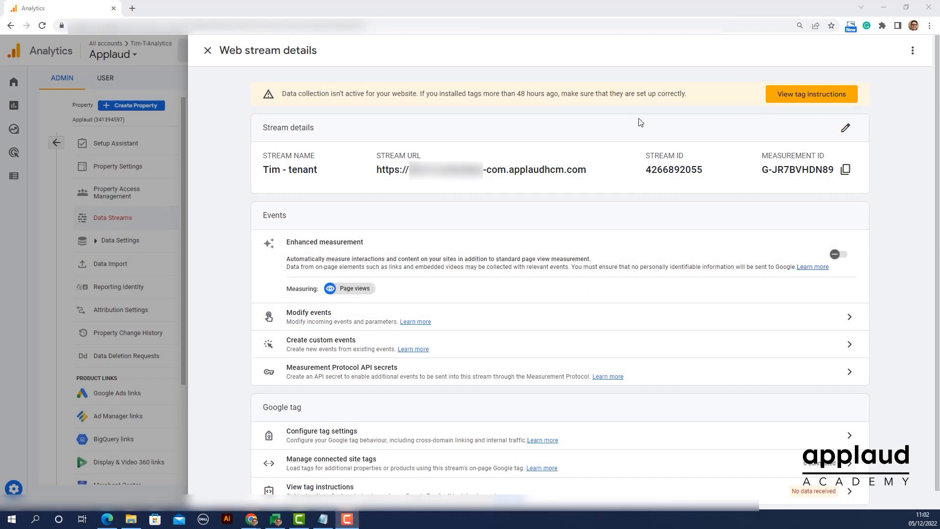
Copy the web stream's measurement ID from Analytics and paste it over the publicId and tagIds values in the workspace JSON file in Notepad
{"action": "left_click", "coordinate": [846, 172]}
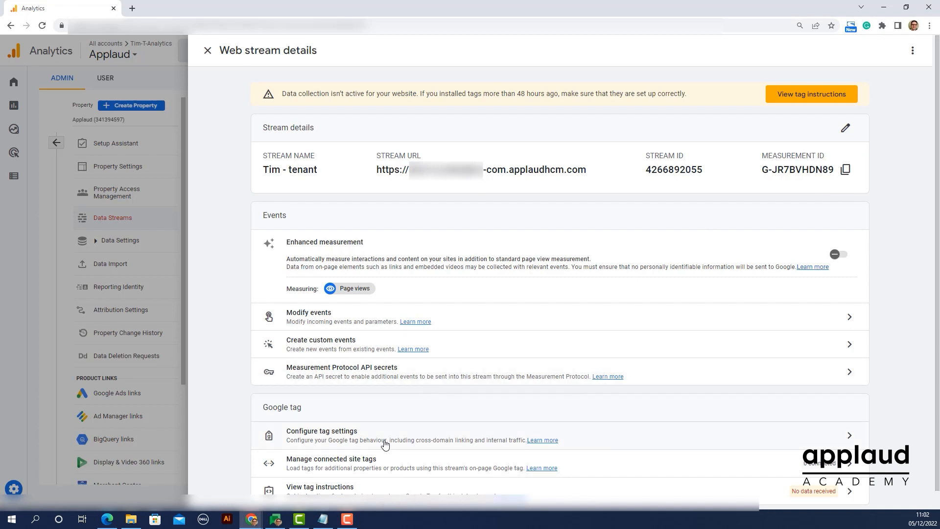
{"action": "left_click", "coordinate": [323, 519]}
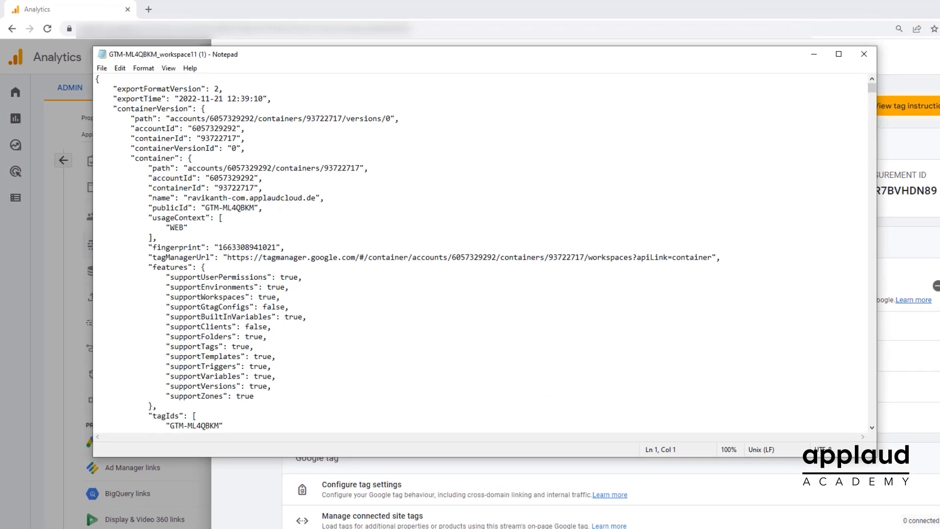
{"action": "left_click", "coordinate": [272, 223]}
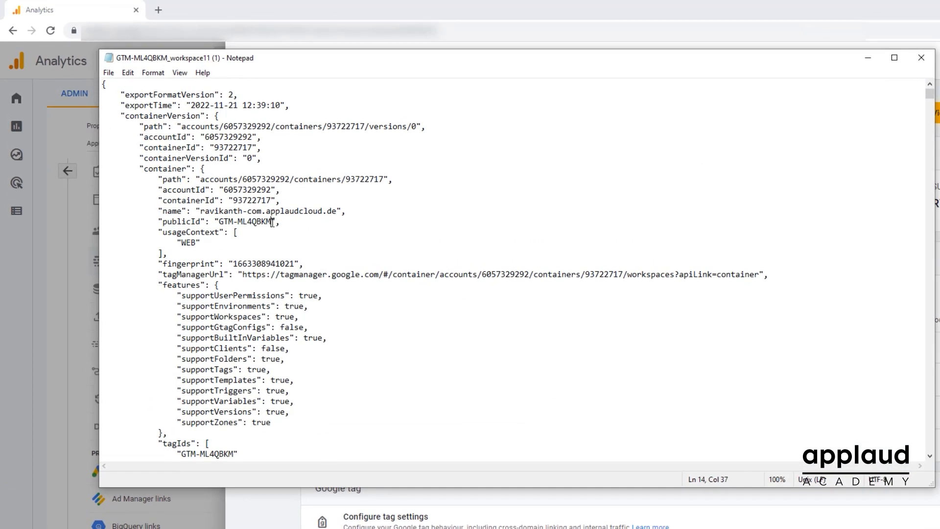
{"action": "left_click_drag", "start_coordinate": [273, 222], "coordinate": [222, 227]}
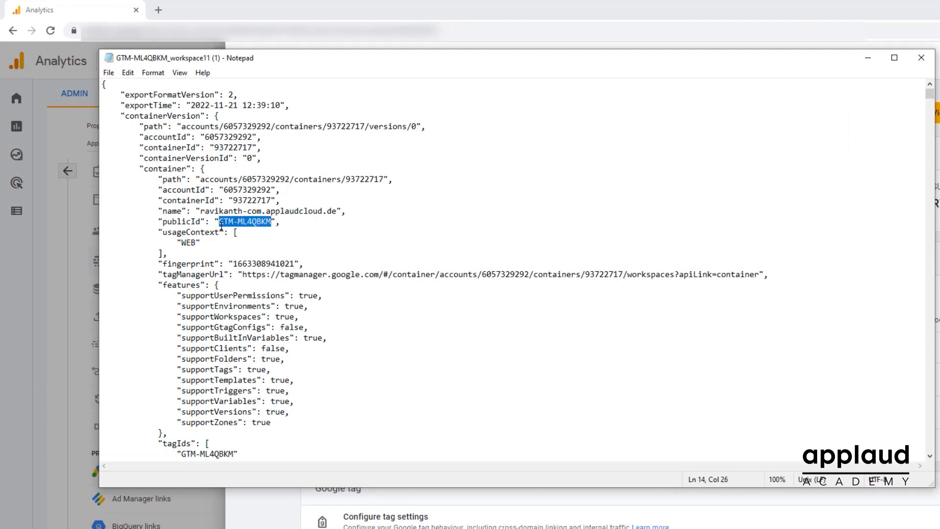
{"action": "key", "text": "ctrl+v"}
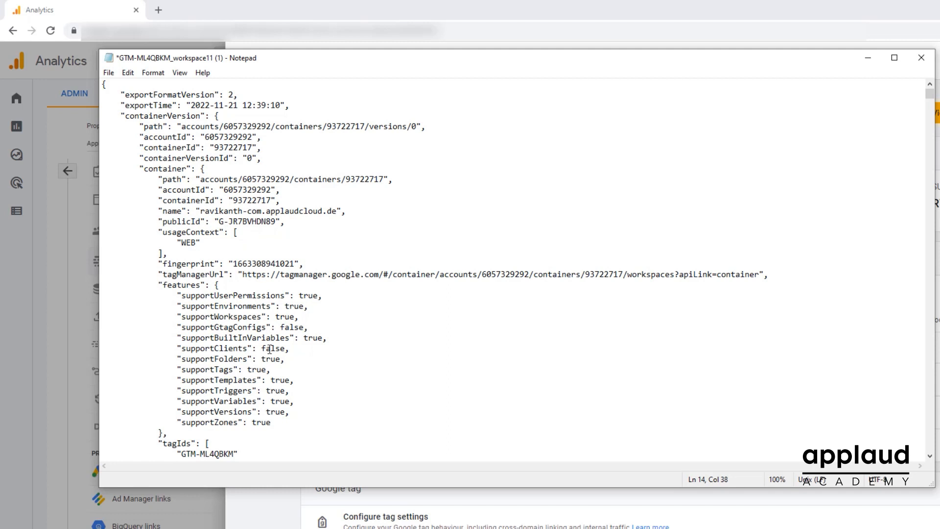
{"action": "left_click_drag", "start_coordinate": [234, 454], "coordinate": [186, 456]}
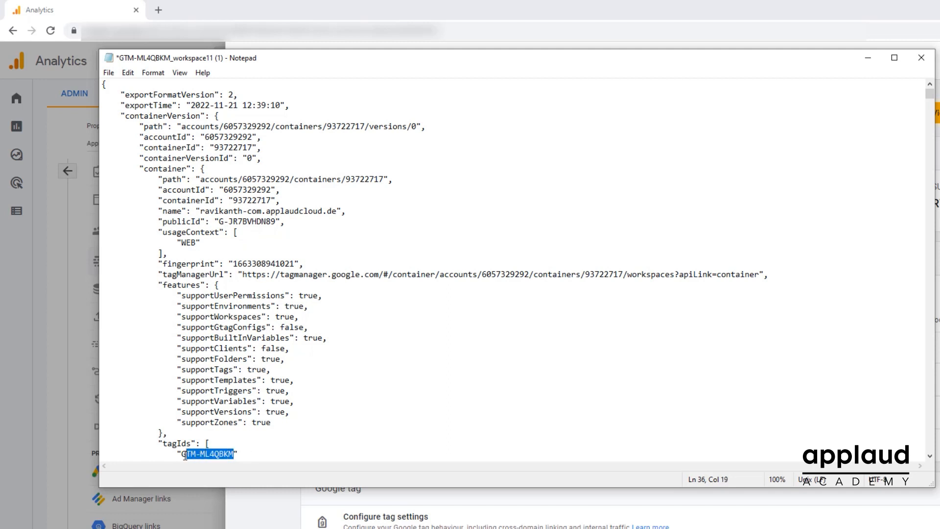
{"action": "key", "text": "ctrl+v"}
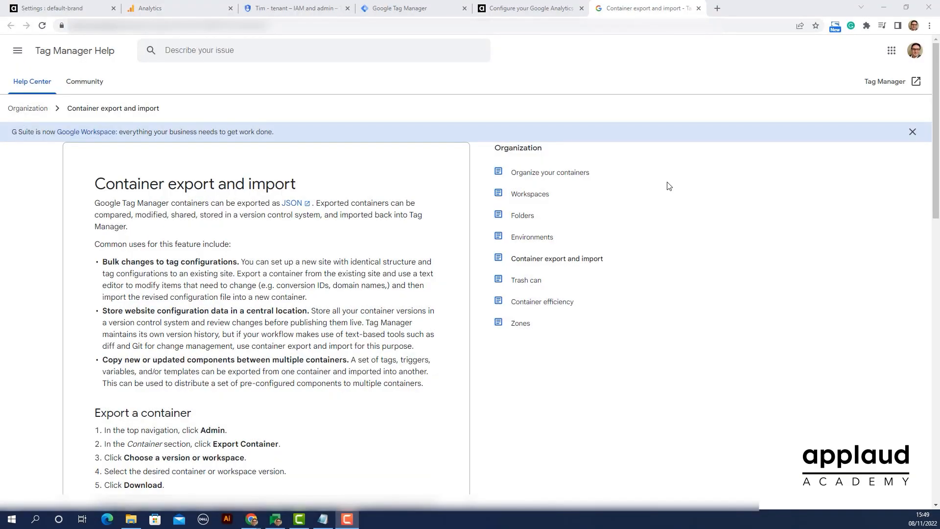
Read the Tag Manager Help instructions on exporting and importing a container
{"action": "scroll", "coordinate": [669, 186], "scroll_direction": "down", "scroll_amount": 5}
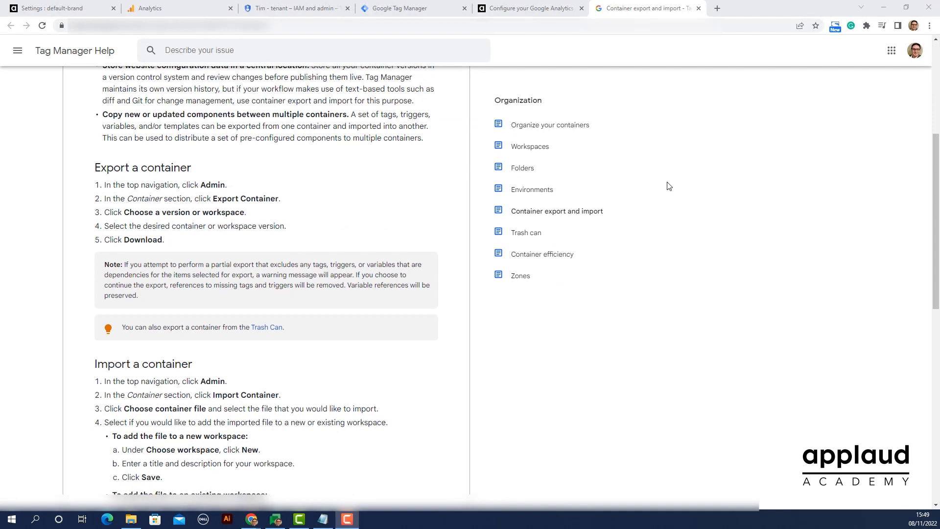
{"action": "scroll", "coordinate": [670, 186], "scroll_direction": "down", "scroll_amount": 4}
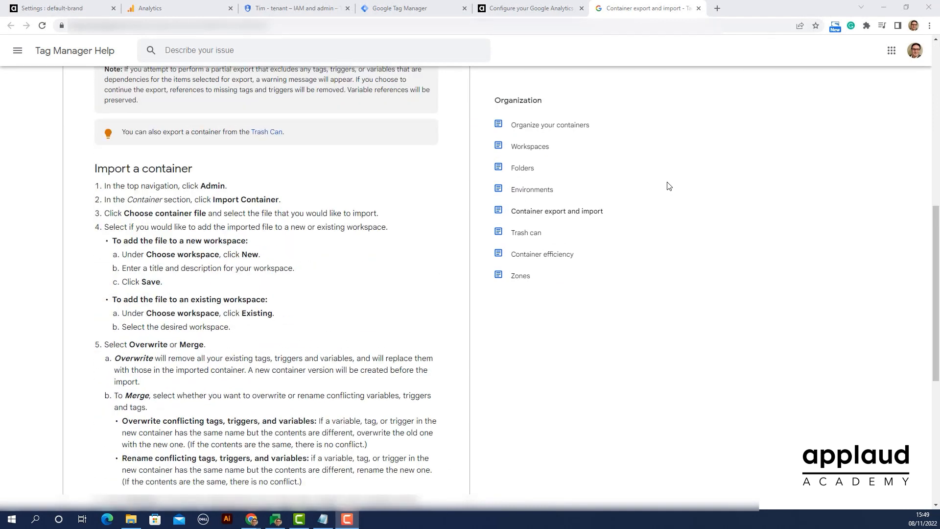
{"action": "scroll", "coordinate": [669, 186], "scroll_direction": "down", "scroll_amount": 6}
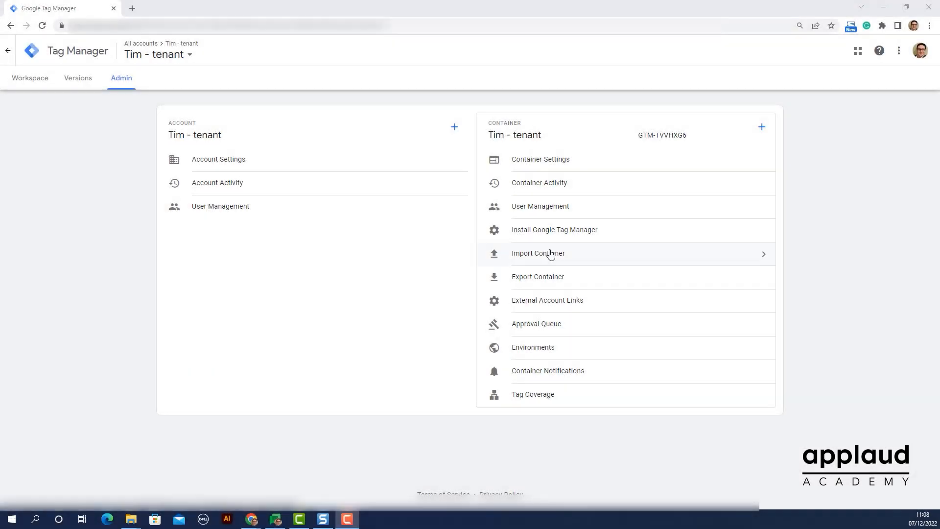
Import GTM-ML4QBKM_workspace11 (1).json into the existing Default Workspace of the Tag Manager container with the Overwrite option
{"action": "left_click", "coordinate": [550, 251]}
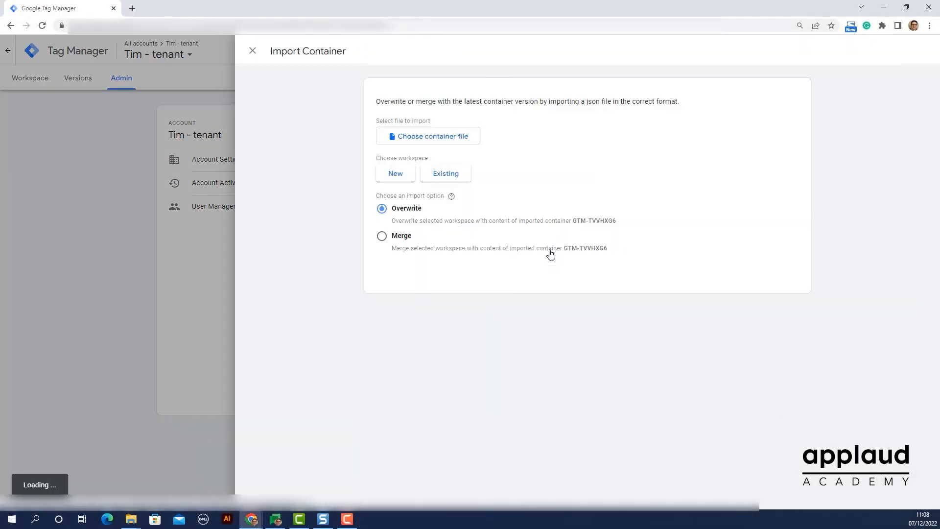
{"action": "left_click", "coordinate": [426, 141]}
{"action": "left_click", "coordinate": [178, 107]}
{"action": "left_click", "coordinate": [399, 248]}
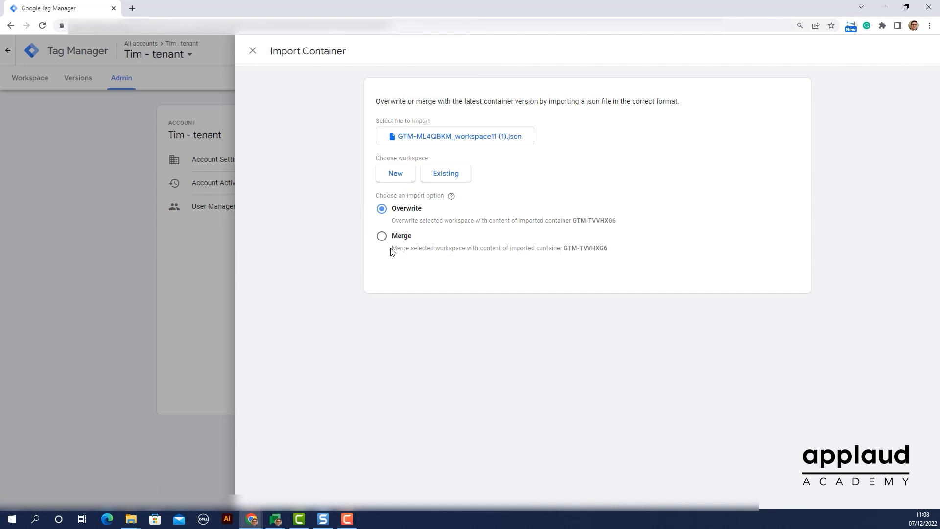
{"action": "left_click", "coordinate": [445, 175]}
{"action": "left_click", "coordinate": [315, 99]}
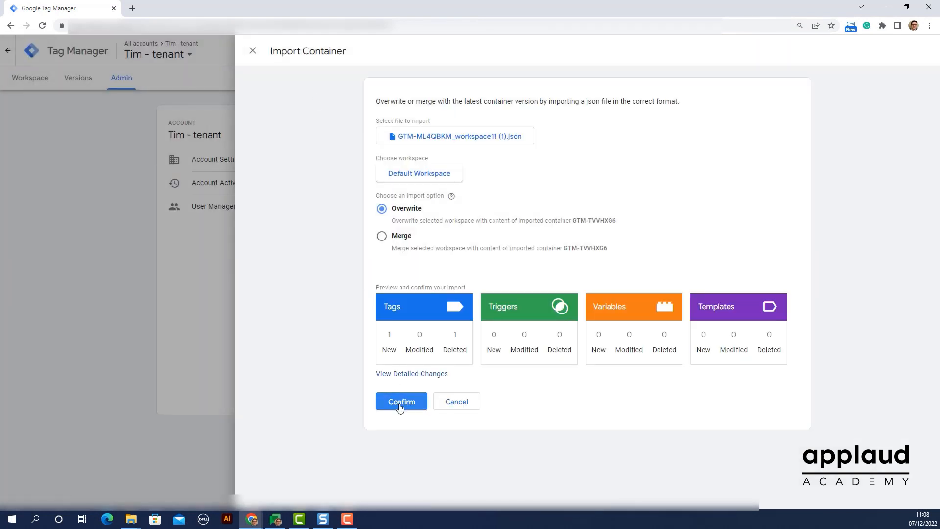
{"action": "left_click", "coordinate": [399, 407]}
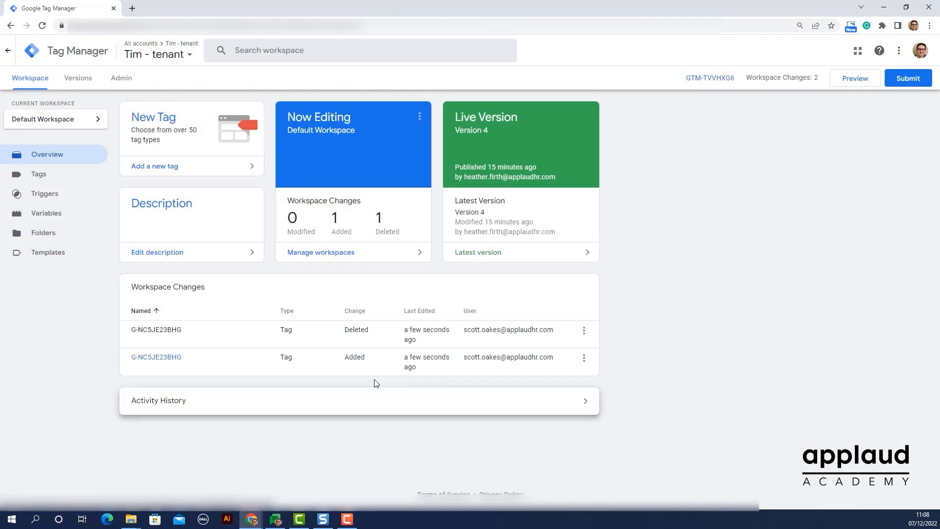
Set the GA4 Configuration tag's Measurement ID to the web stream's copied ID, have it send a page view event on load, and save it
{"action": "left_click", "coordinate": [38, 175]}
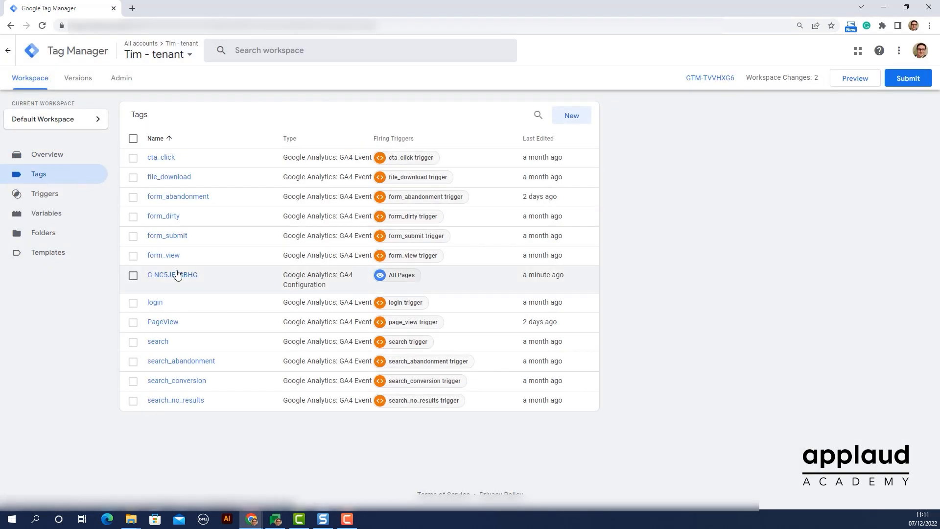
{"action": "left_click", "coordinate": [176, 274]}
{"action": "left_click", "coordinate": [488, 205]}
{"action": "left_click_drag", "start_coordinate": [434, 225], "coordinate": [369, 228]}
{"action": "key", "text": "ctrl+v"}
{"action": "left_click", "coordinate": [382, 248]}
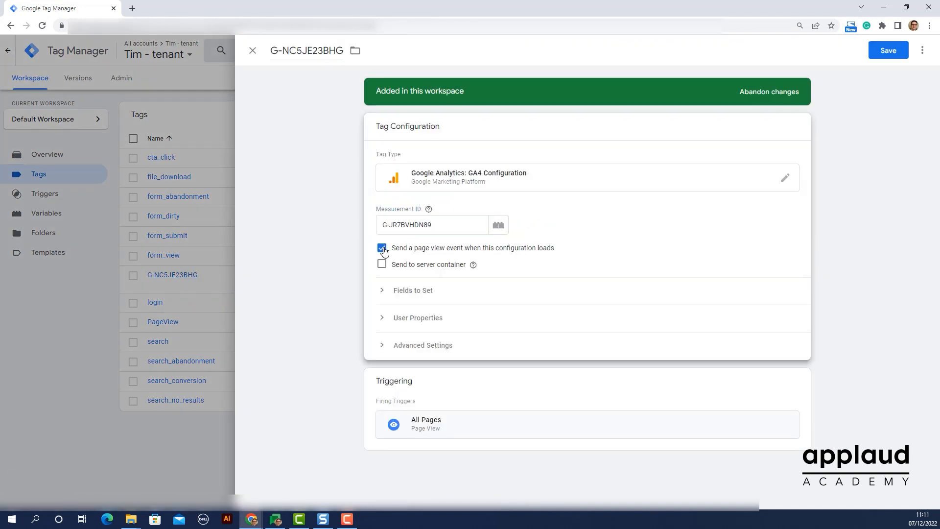
{"action": "left_click", "coordinate": [889, 55]}
Submit the workspace changes and publish them to Live as a version named "Tim - tenant", then close the version details
{"action": "left_click", "coordinate": [907, 79]}
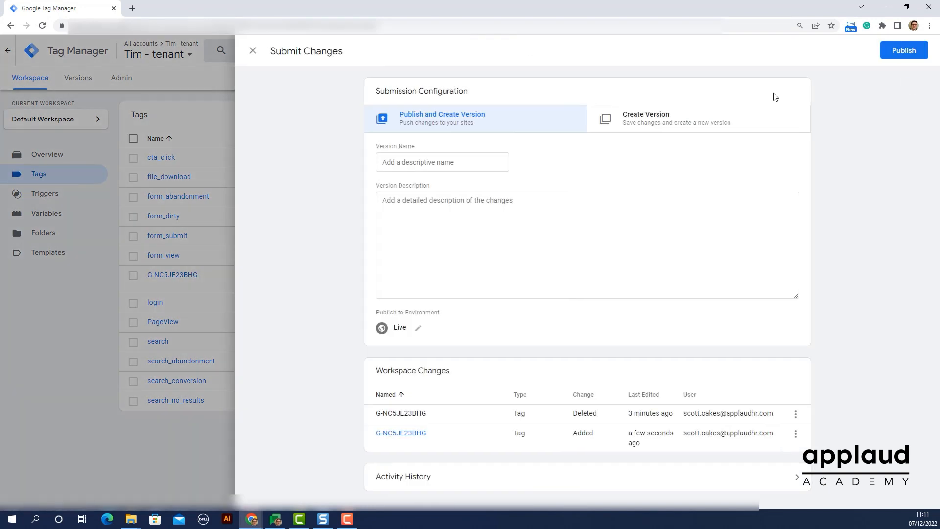
{"action": "type", "text": "Tim - tenant"}
{"action": "left_click", "coordinate": [904, 50]}
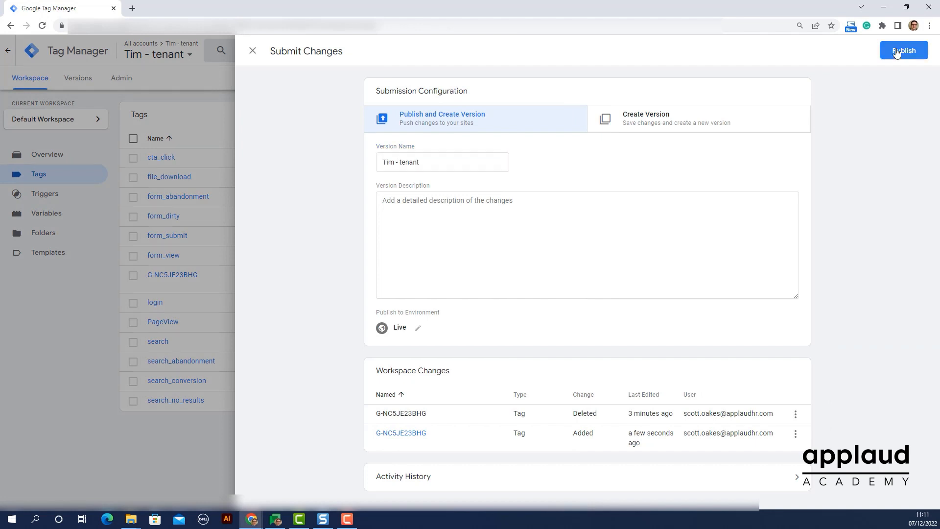
{"action": "scroll", "coordinate": [873, 132], "scroll_direction": "down", "scroll_amount": 8}
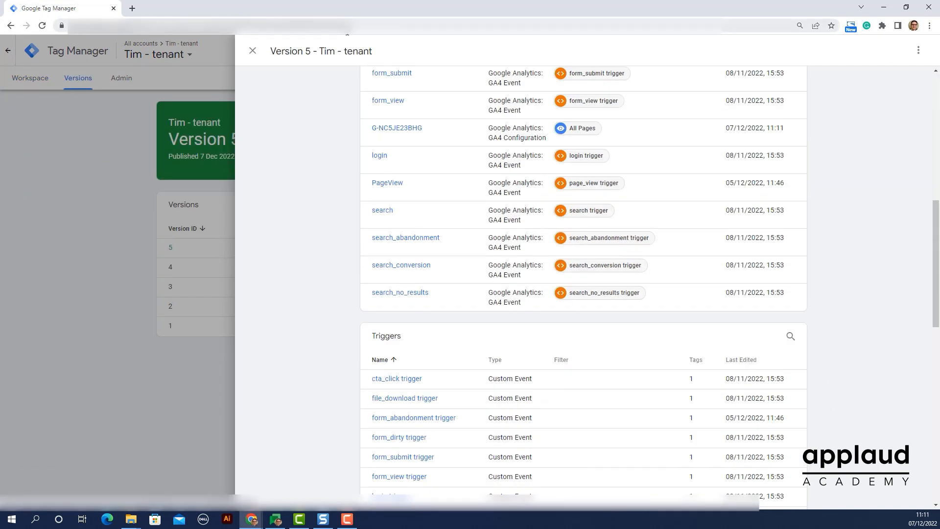
{"action": "left_click", "coordinate": [253, 50]}
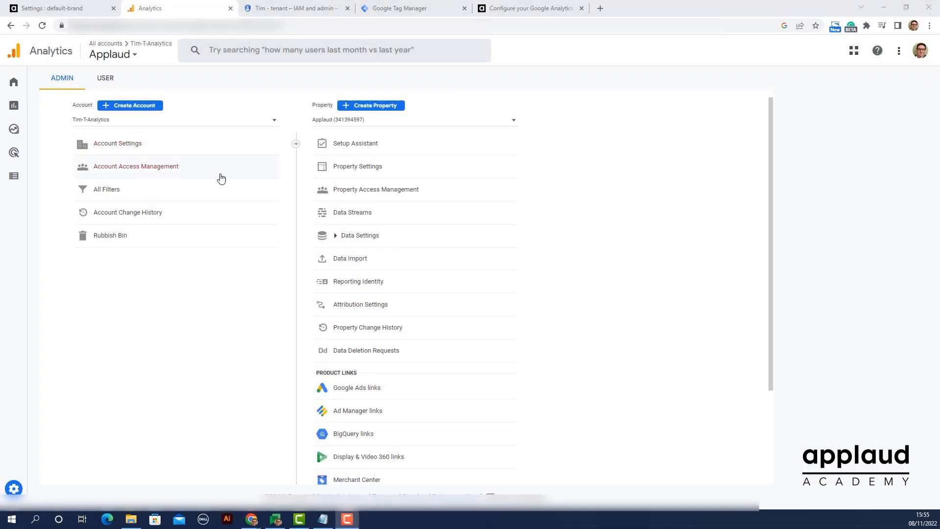
Open the automatic event detection settings in the Google tag configuration of the property's tenant web stream
{"action": "left_click", "coordinate": [360, 224]}
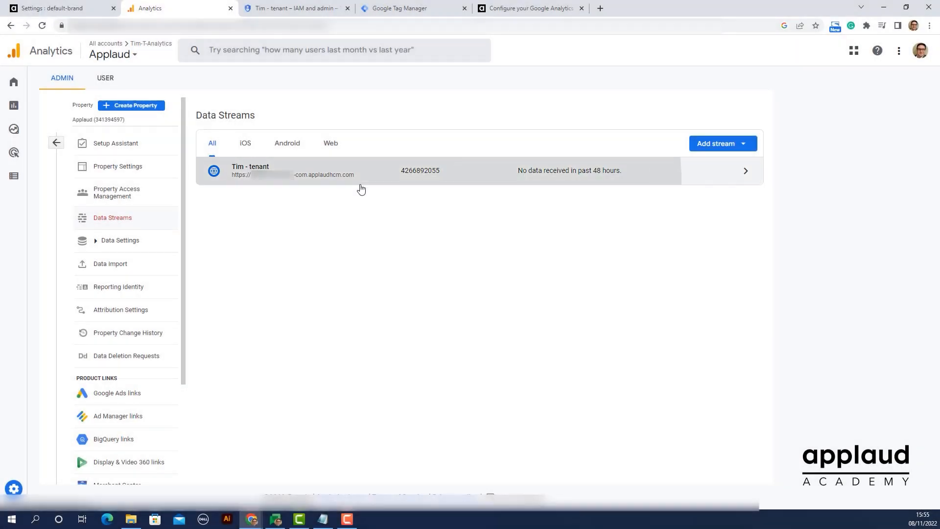
{"action": "left_click", "coordinate": [360, 180]}
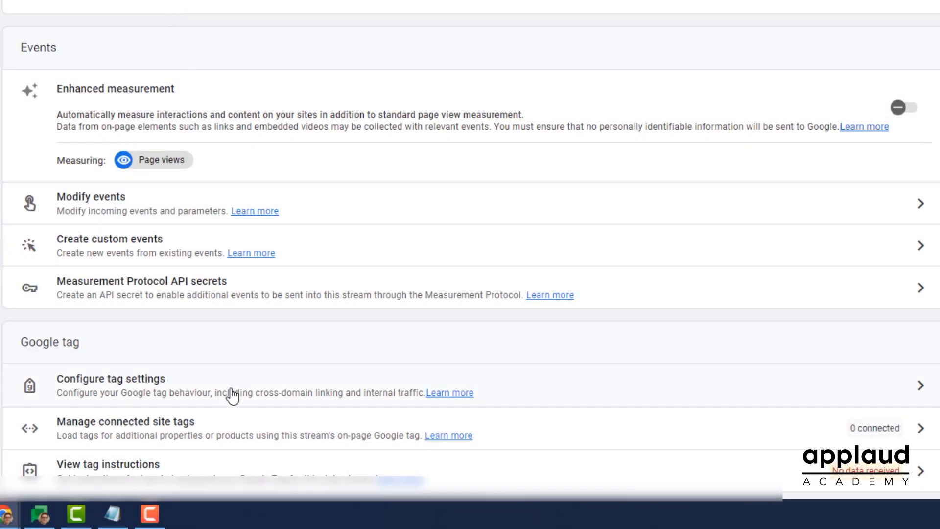
{"action": "left_click", "coordinate": [233, 395]}
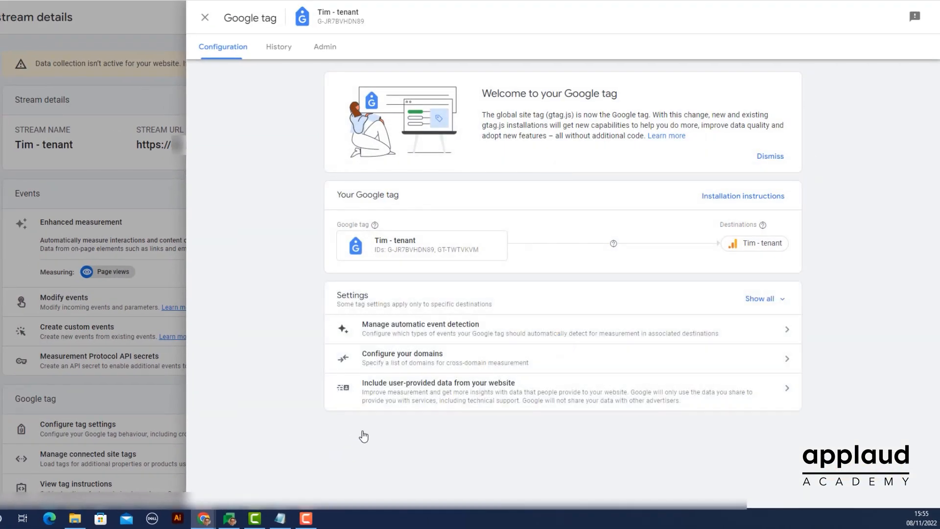
{"action": "left_click", "coordinate": [397, 329]}
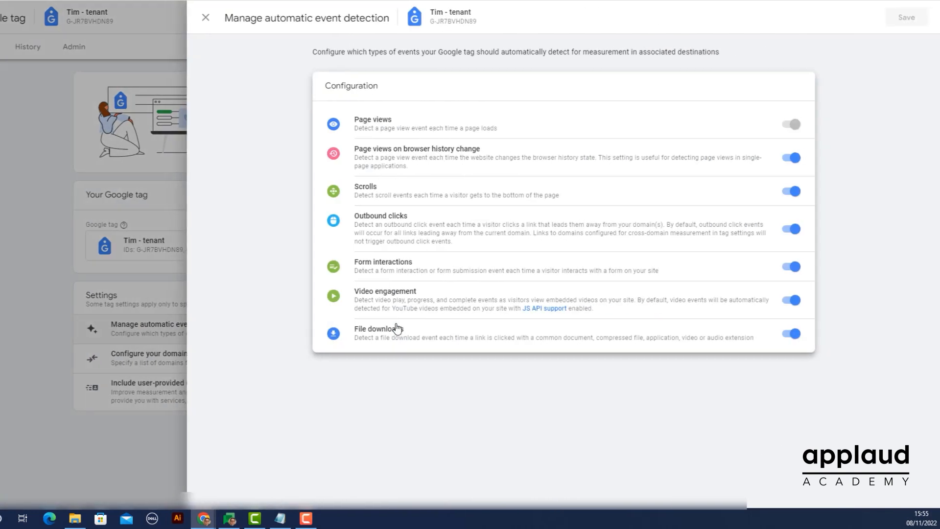
Disable browser history page views, scrolls, outbound clicks, form interactions, video engagement and file downloads, save, and return to the data streams list
{"action": "left_click", "coordinate": [791, 158]}
{"action": "left_click", "coordinate": [790, 226]}
{"action": "left_click", "coordinate": [791, 264]}
{"action": "left_click", "coordinate": [790, 302]}
{"action": "left_click", "coordinate": [790, 335]}
{"action": "left_click", "coordinate": [791, 368]}
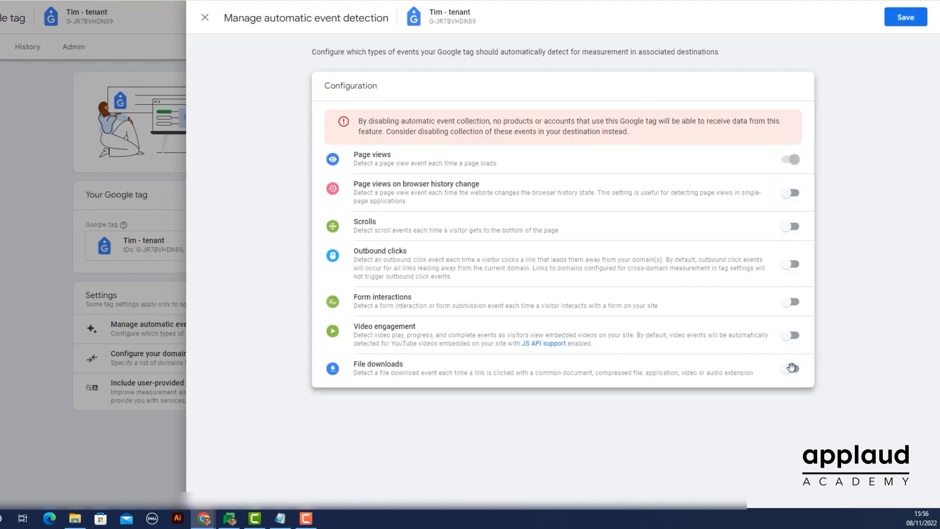
{"action": "left_click", "coordinate": [897, 25]}
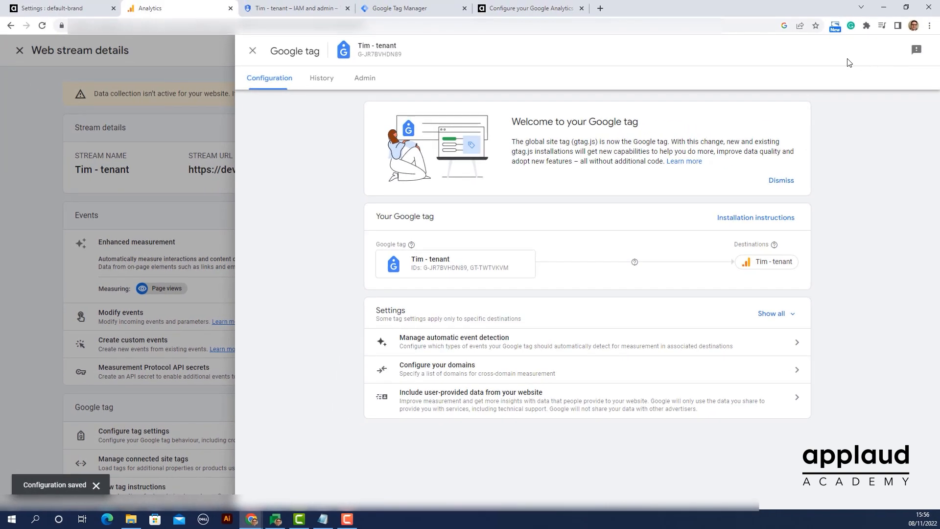
{"action": "left_click", "coordinate": [248, 55]}
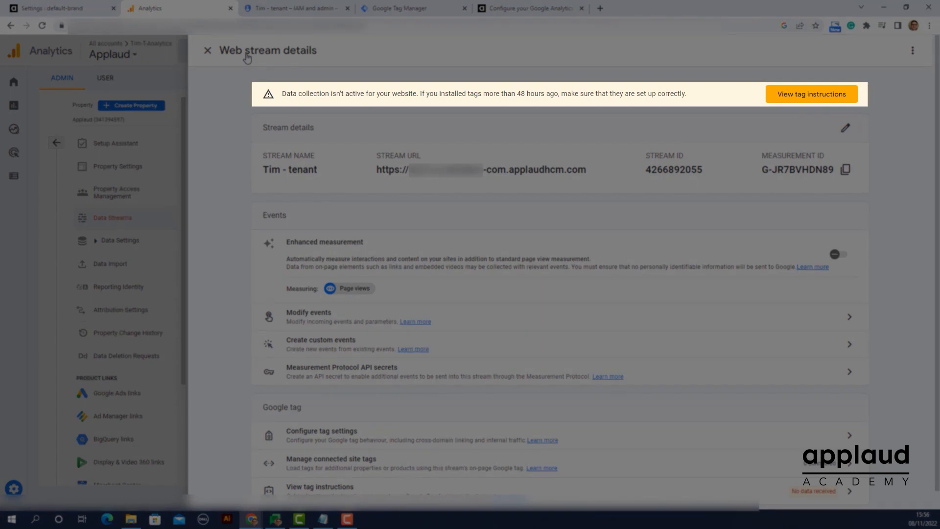
{"action": "left_click", "coordinate": [207, 50]}
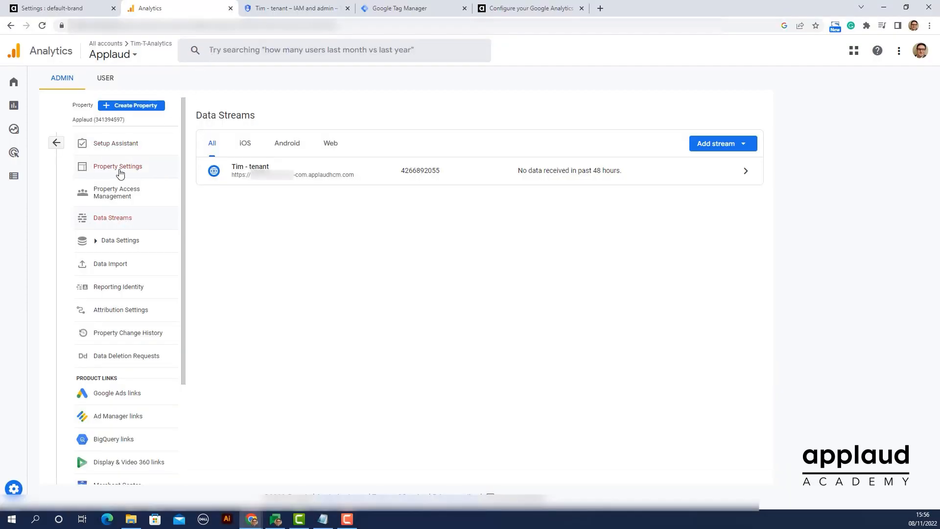
Copy the property ID from the Analytics property settings into the Property id field of the Applaud brand settings and update them
{"action": "left_click", "coordinate": [120, 174]}
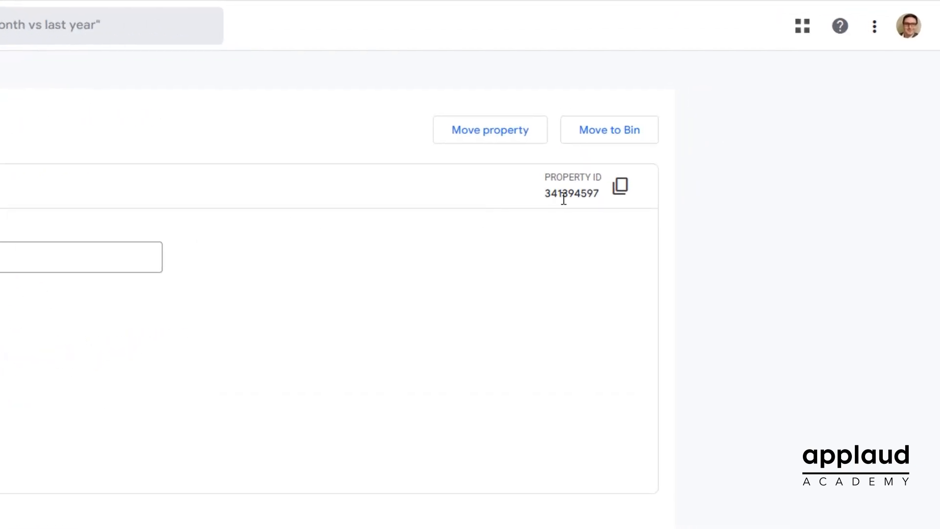
{"action": "left_click", "coordinate": [612, 196]}
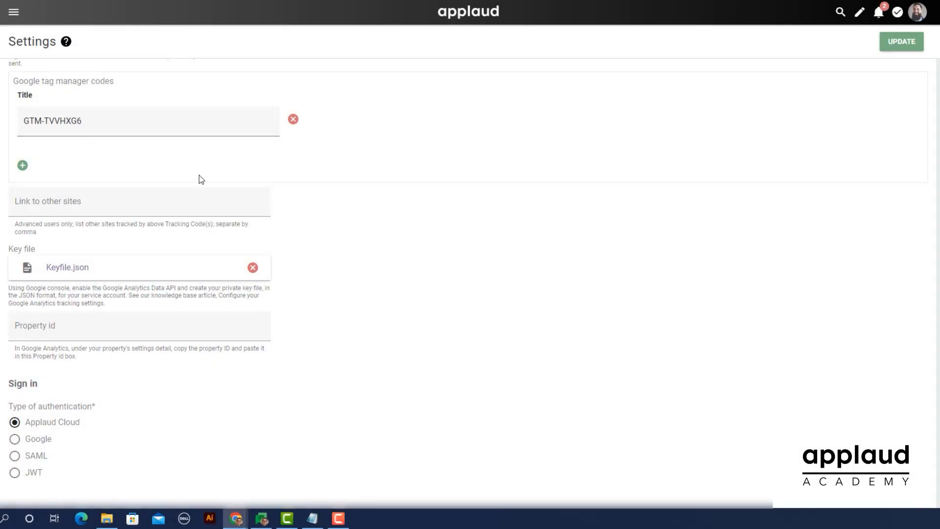
{"action": "left_click", "coordinate": [47, 326]}
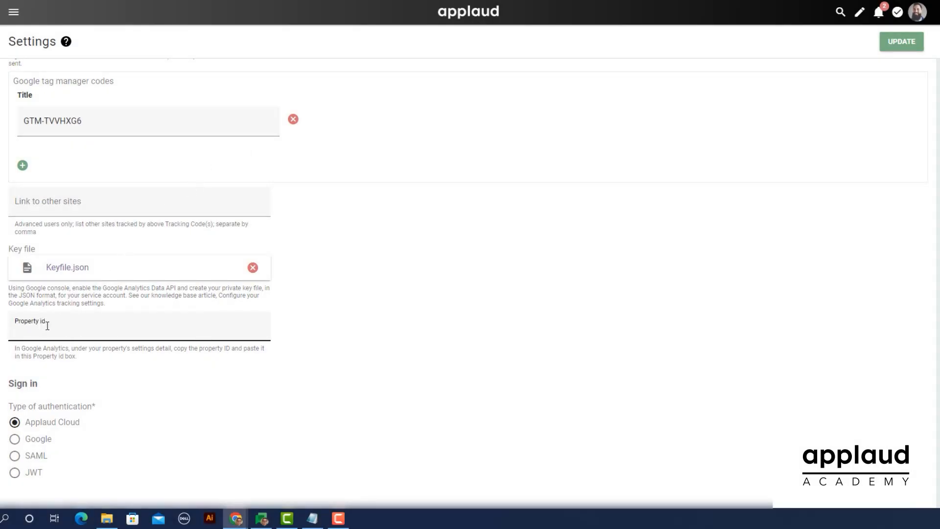
{"action": "key", "text": "ctrl+v"}
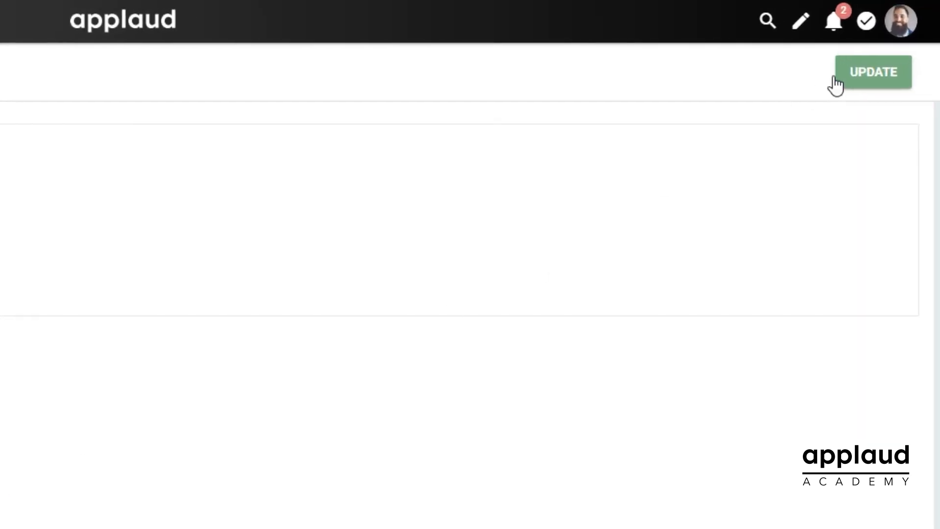
{"action": "left_click", "coordinate": [850, 81]}
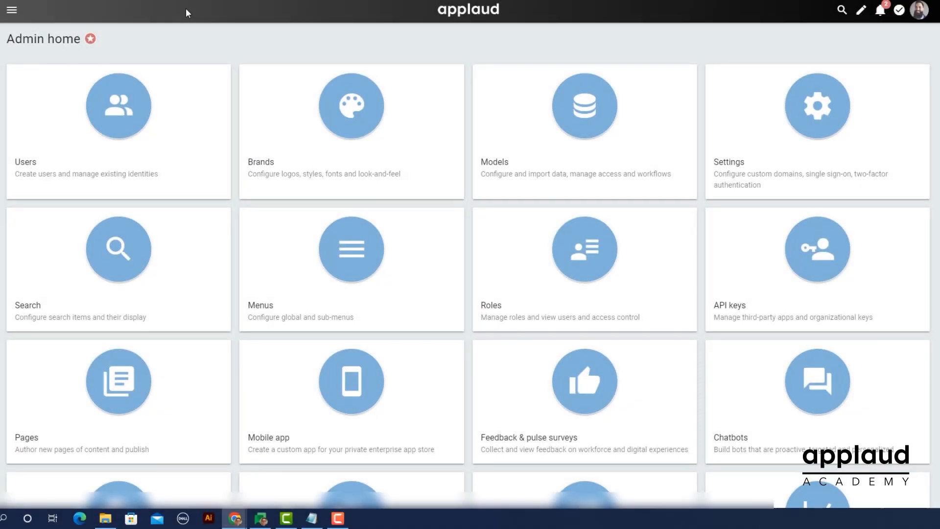
Open the Experience Insights dashboard in Applaud and review its charts on service usage, searches, countries, forms, knowledge articles, channels and engagement time
{"action": "scroll", "coordinate": [186, 8], "scroll_direction": "down", "scroll_amount": 3}
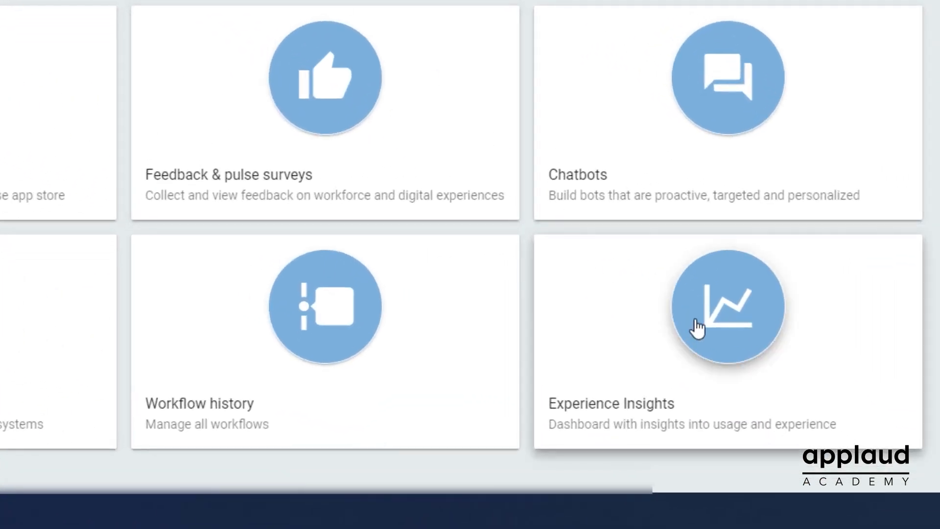
{"action": "left_click", "coordinate": [698, 329]}
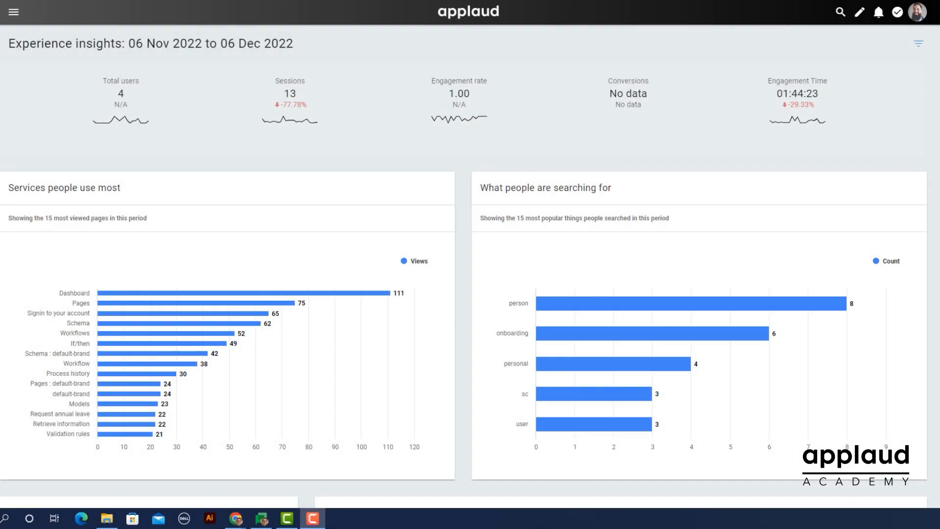
{"action": "scroll", "coordinate": [470, 264], "scroll_direction": "down", "scroll_amount": 6}
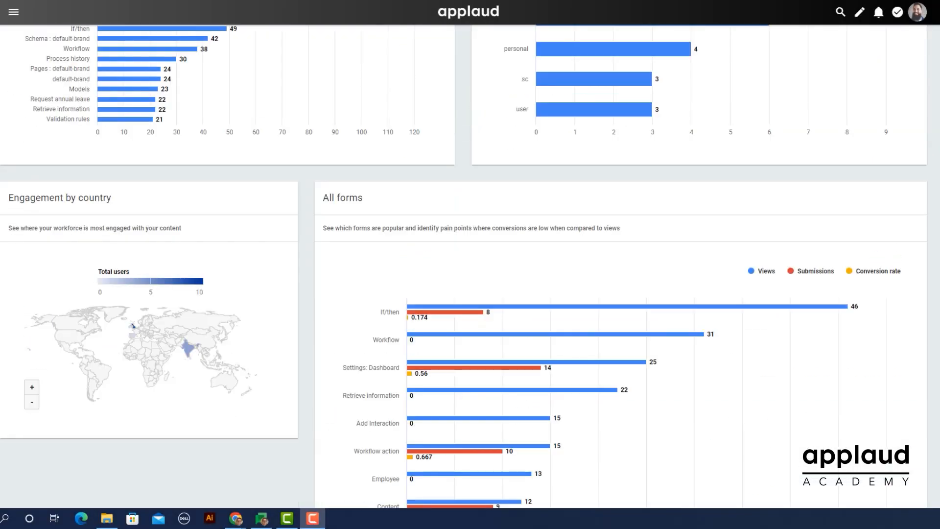
{"action": "scroll", "coordinate": [470, 264], "scroll_direction": "down", "scroll_amount": 5}
{"action": "scroll", "coordinate": [470, 265], "scroll_direction": "down", "scroll_amount": 5}
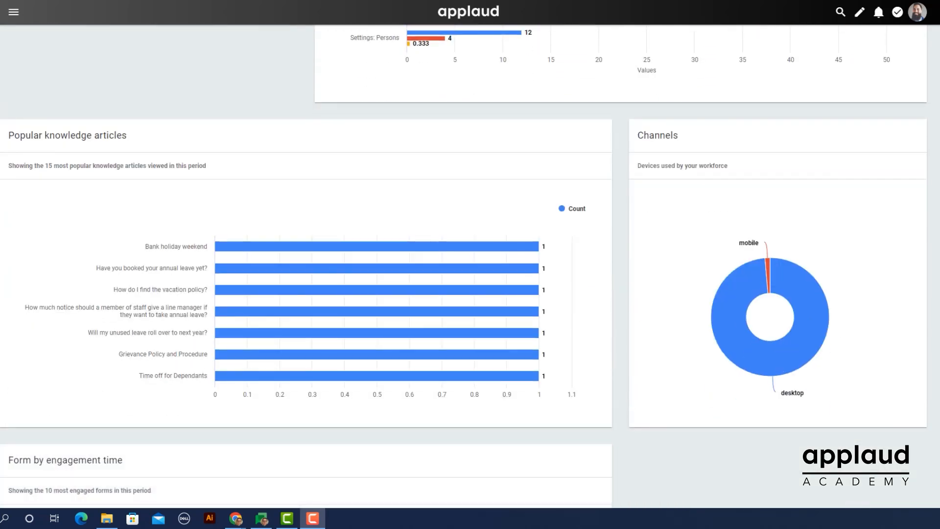
{"action": "scroll", "coordinate": [470, 264], "scroll_direction": "down", "scroll_amount": 5}
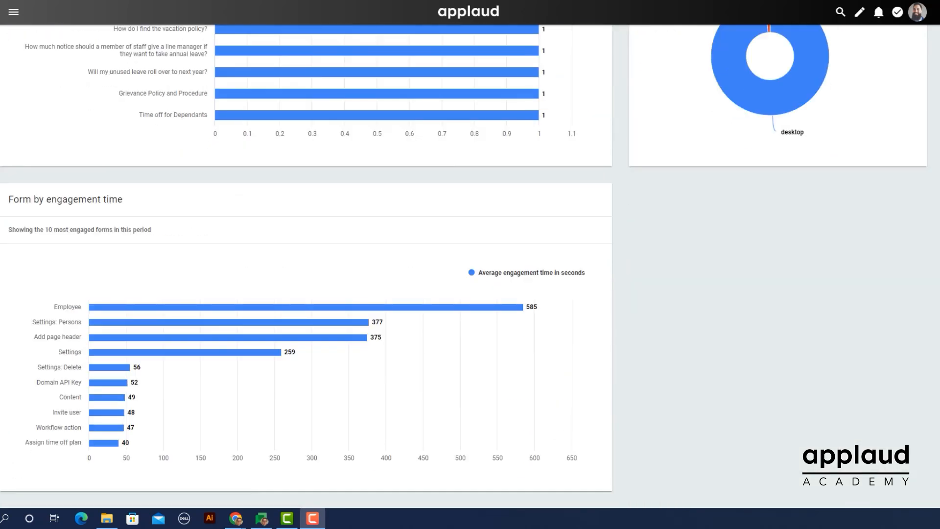